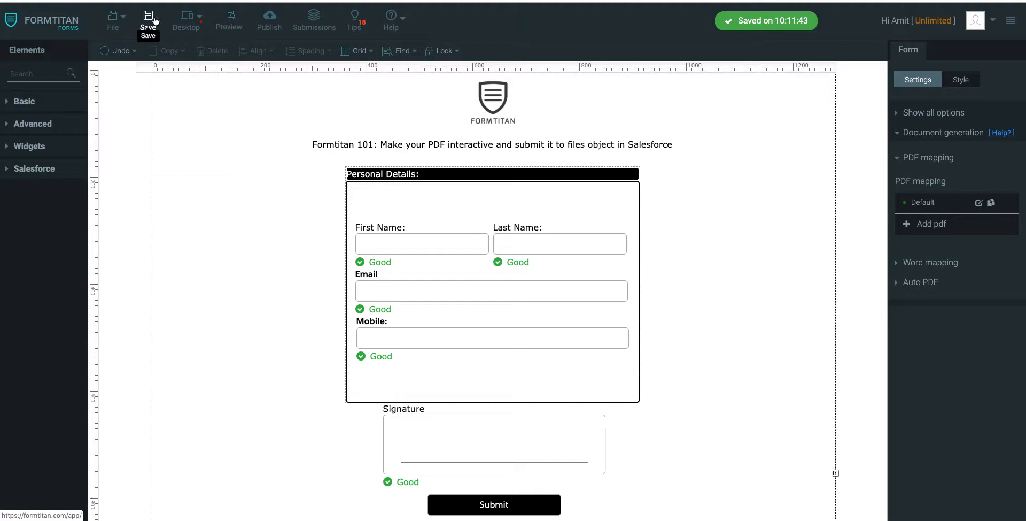
Step: Preview the form and fill in the first name and last name in the interactive PDF
click(227, 24)
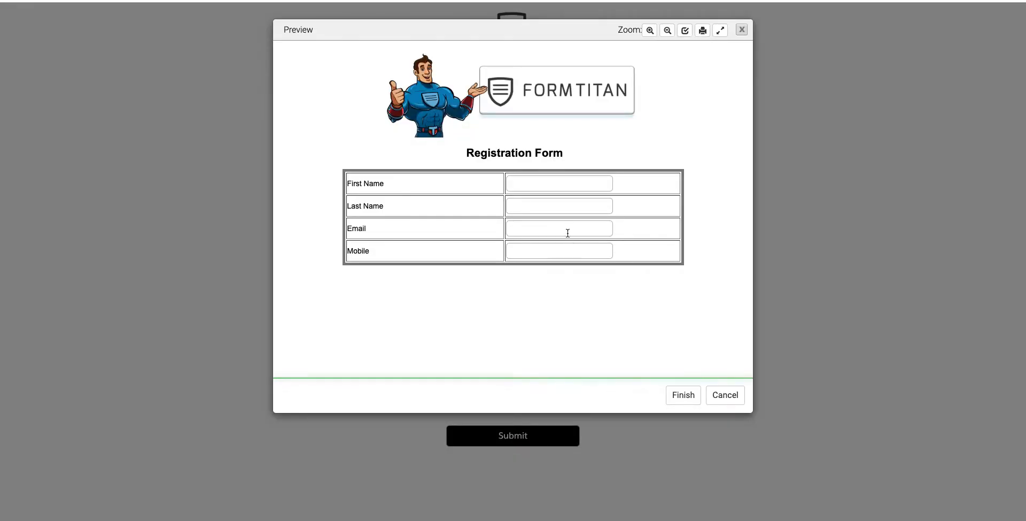
click(565, 187)
text(JOE)
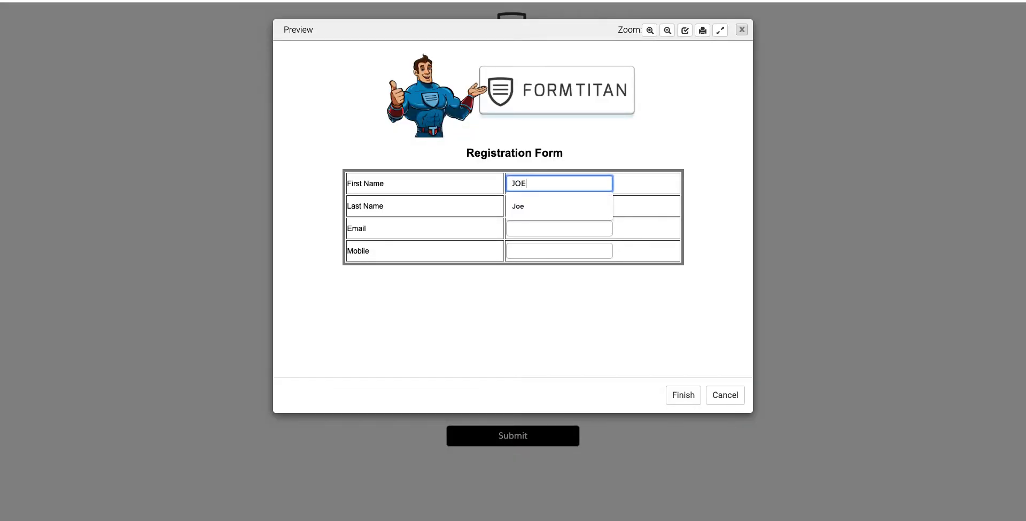
key(Tab)
key(shift+Tab)
key(BackSpace)
text(Joe)
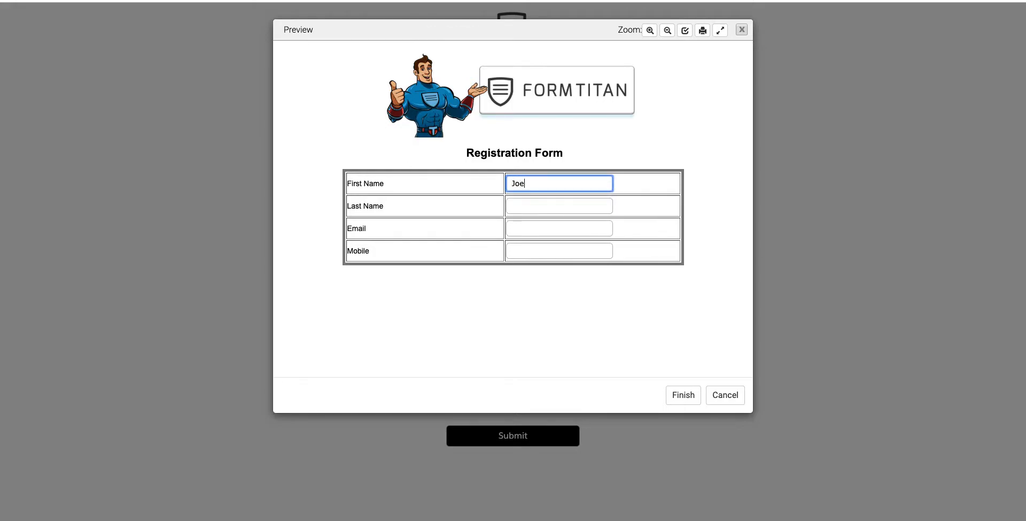
key(Tab)
text(Bloggs)
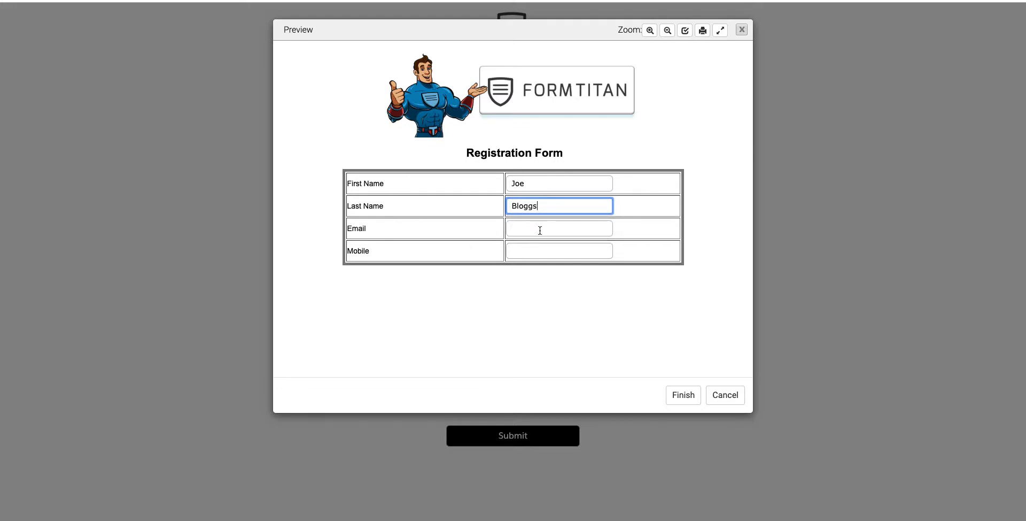
Step: Fill in the email address and mobile number in the interactive PDF using the suggested entries
click(541, 228)
click(535, 251)
click(535, 251)
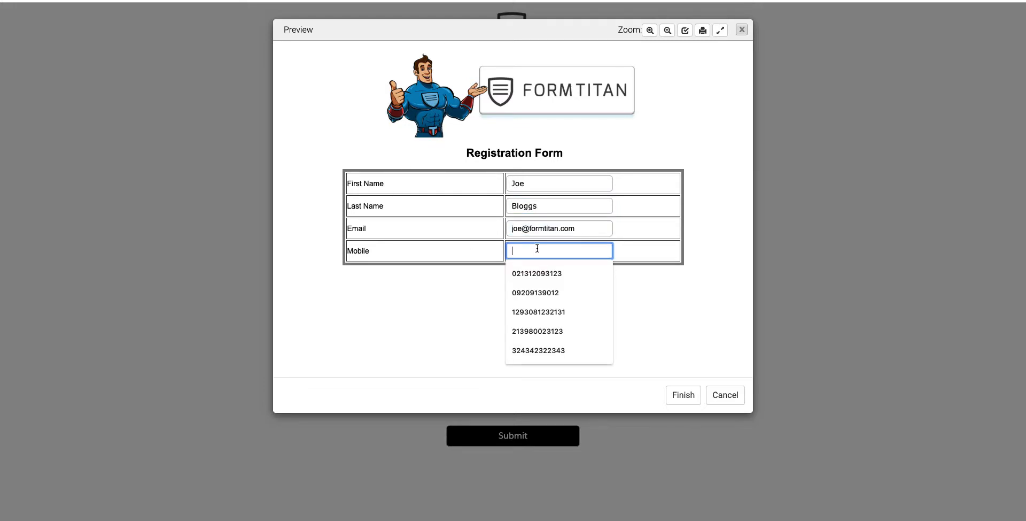
click(532, 306)
Step: Draw and apply a signature on the PDF's signature line, cancel the PDF dialog and close the form preview
scroll(532, 304, down, 2)
click(484, 353)
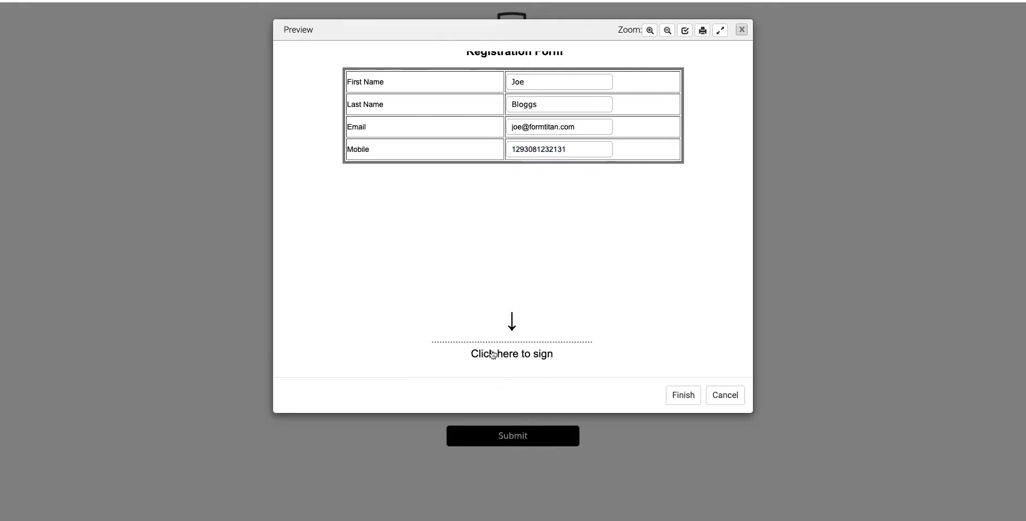
mouse_move(460, 110)
mouse_down()
mouse_move(472, 117)
mouse_move(481, 79)
mouse_move(474, 114)
mouse_move(514, 91)
mouse_up()
click(568, 159)
scroll(607, 249, up, 3)
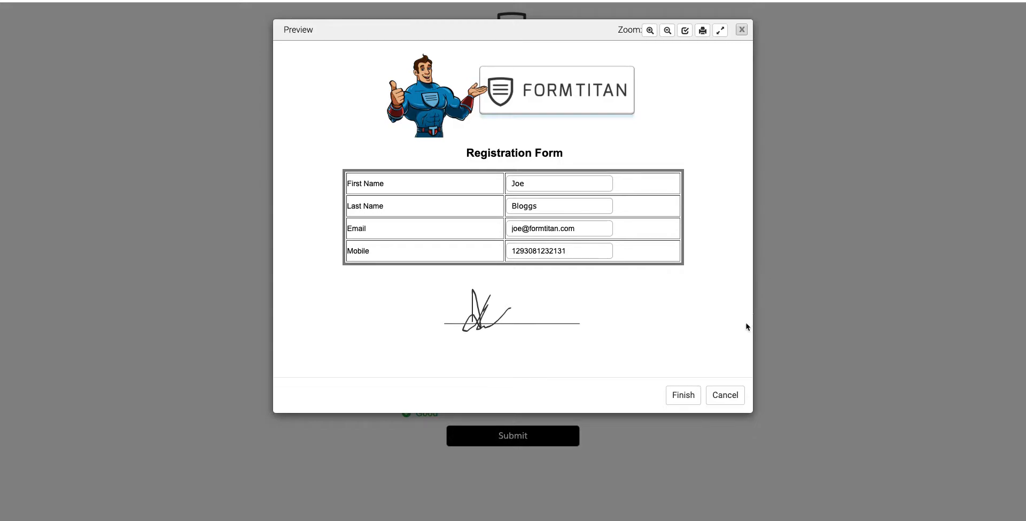
click(725, 397)
key(super+w)
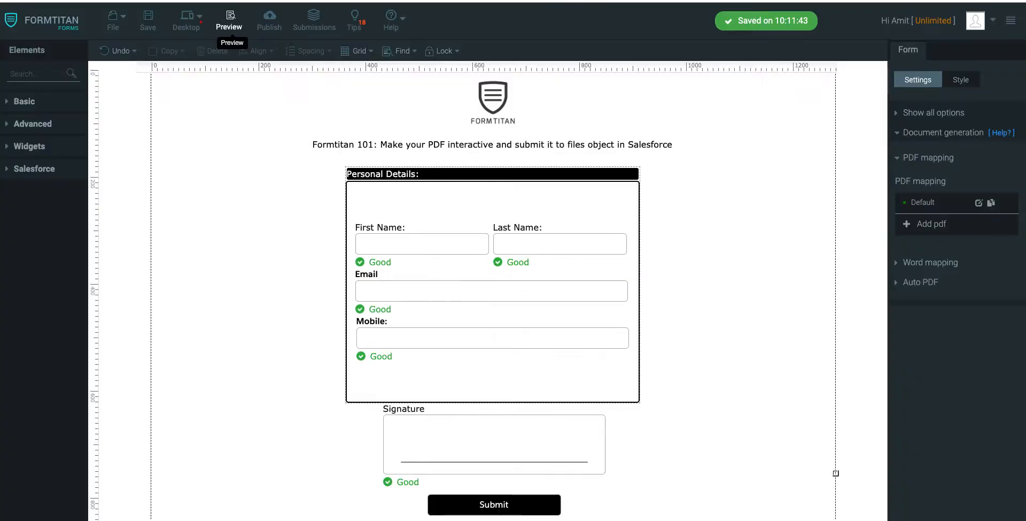
Step: In the Default PDF mapping, replace the existing page with a blank one and turn off Dynamic mode and Enable
click(977, 203)
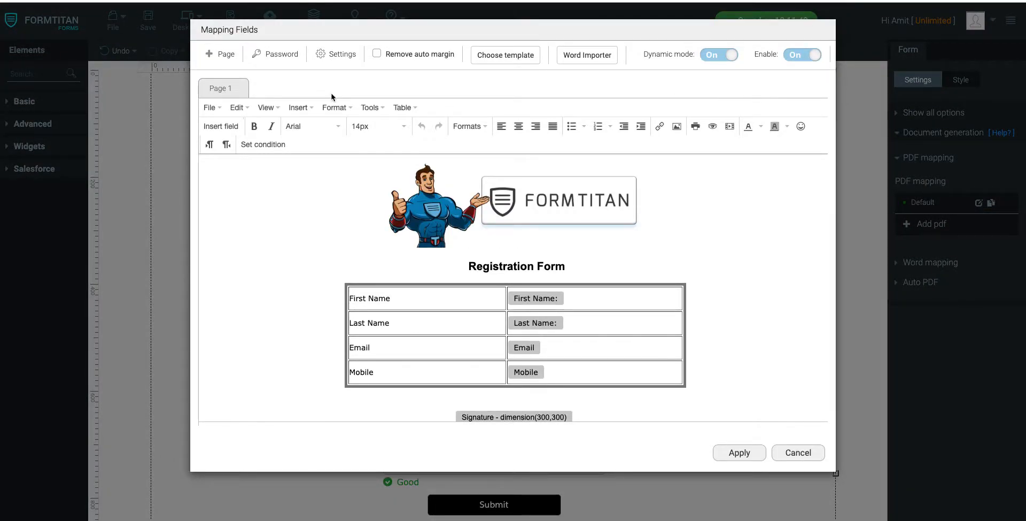
click(221, 54)
click(232, 91)
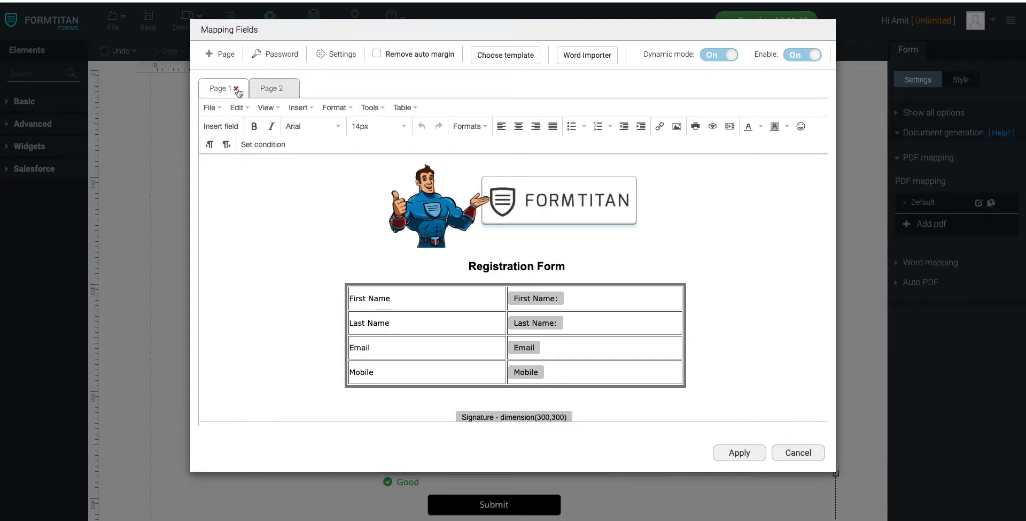
click(235, 88)
click(577, 126)
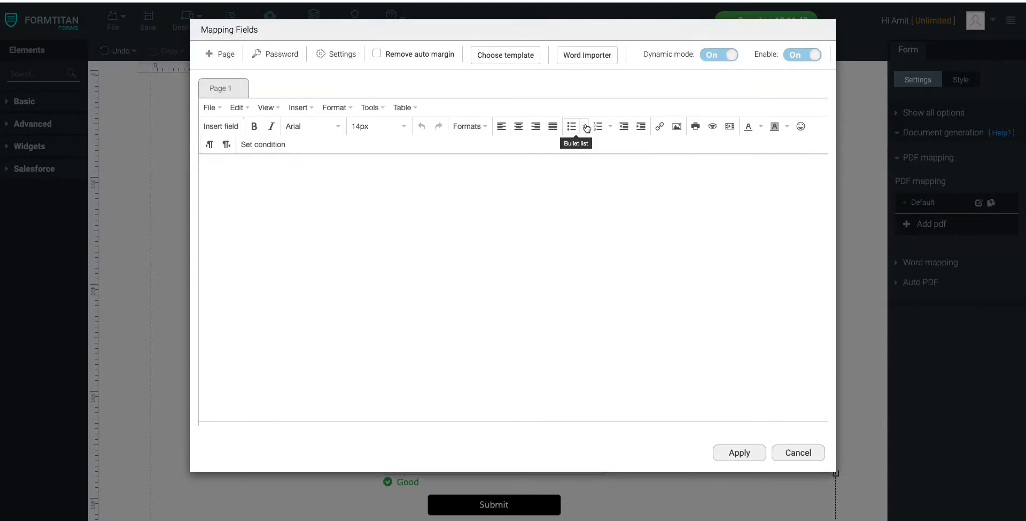
click(719, 55)
click(868, 55)
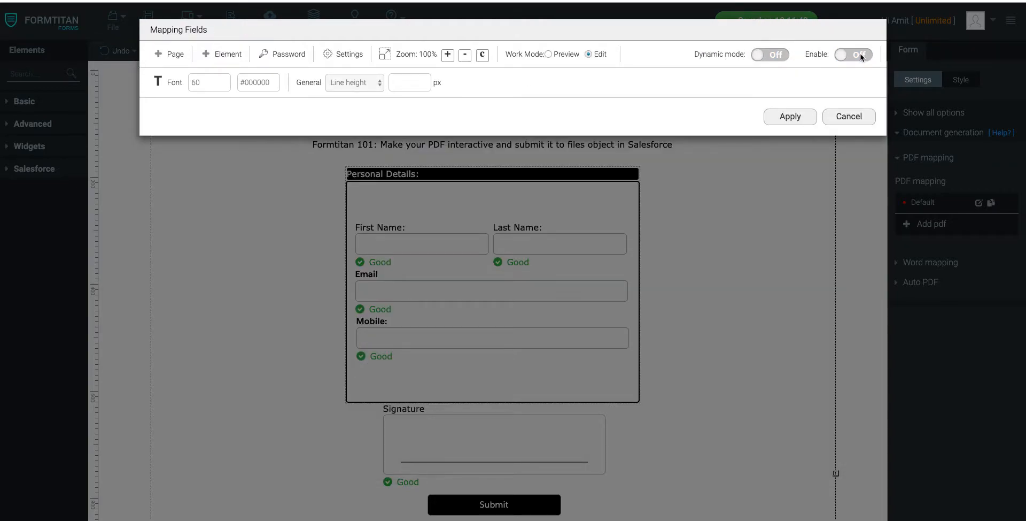
Step: Disable Interactive mode and Preview before submit in the PDF settings, apply the mapping changes and save the form
click(342, 54)
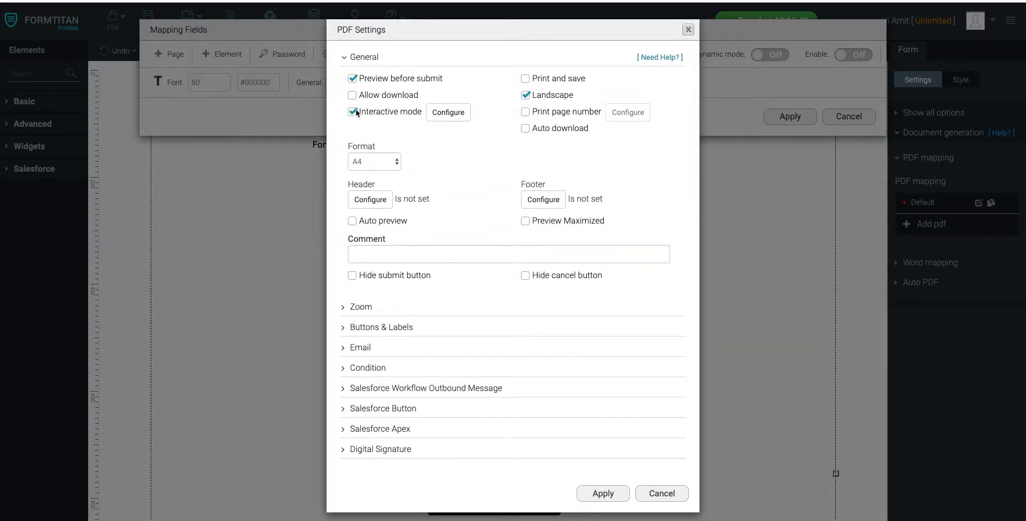
click(439, 112)
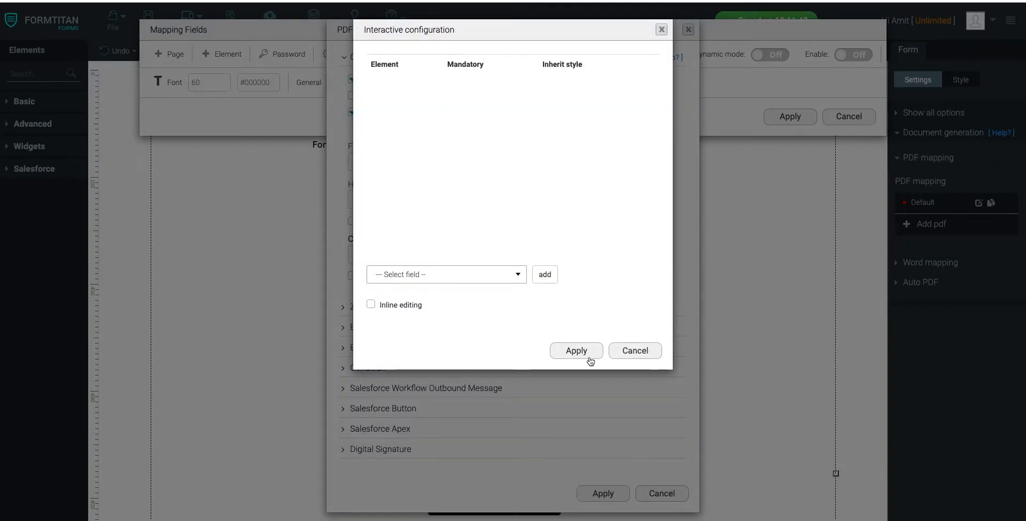
click(589, 353)
click(353, 111)
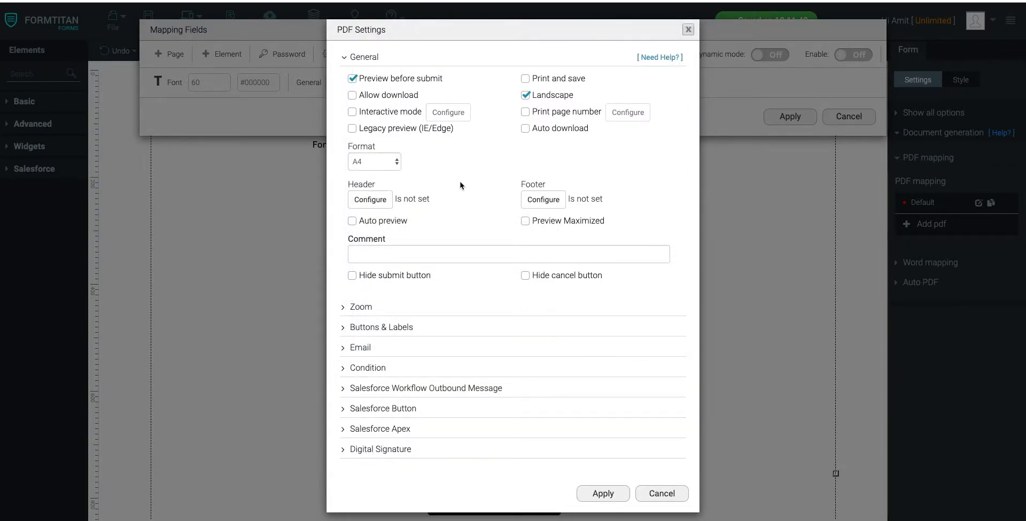
click(353, 78)
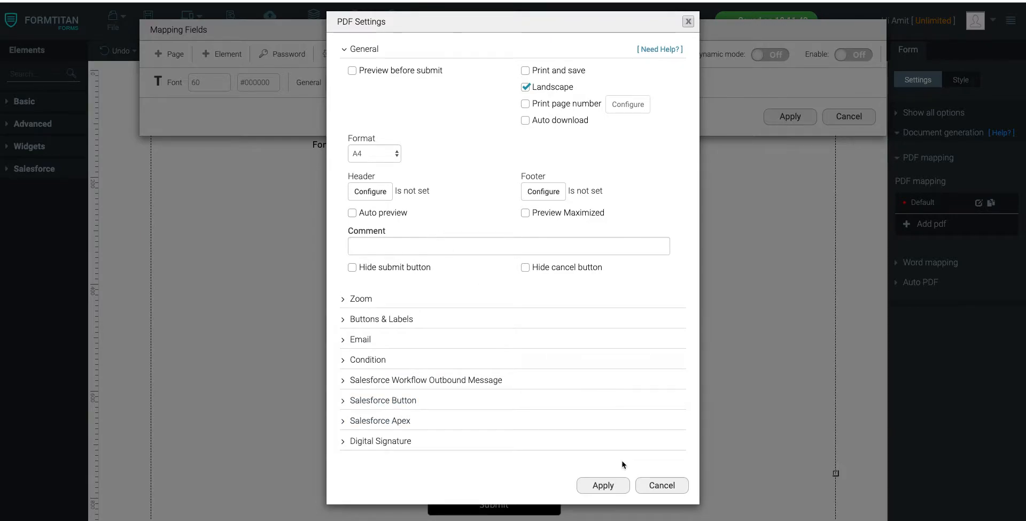
click(602, 491)
click(788, 116)
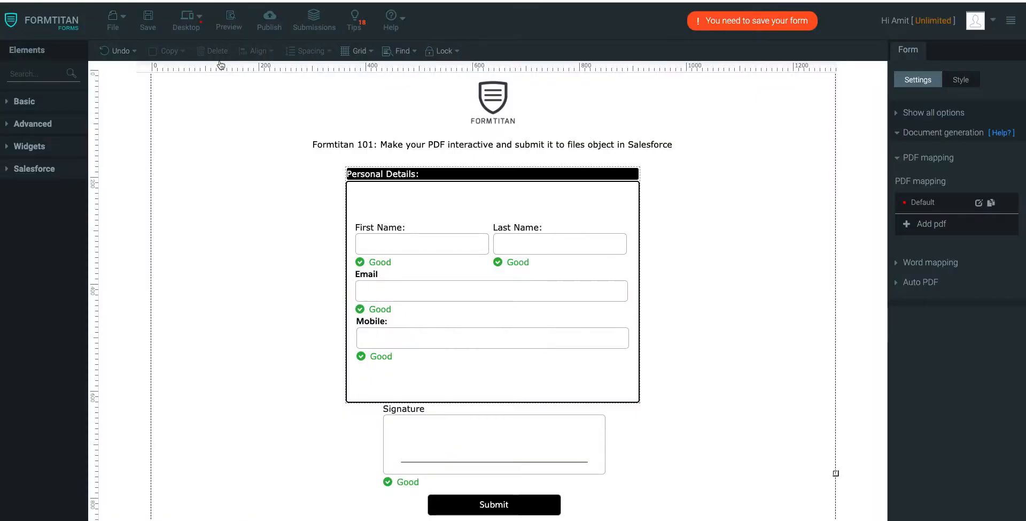
click(148, 20)
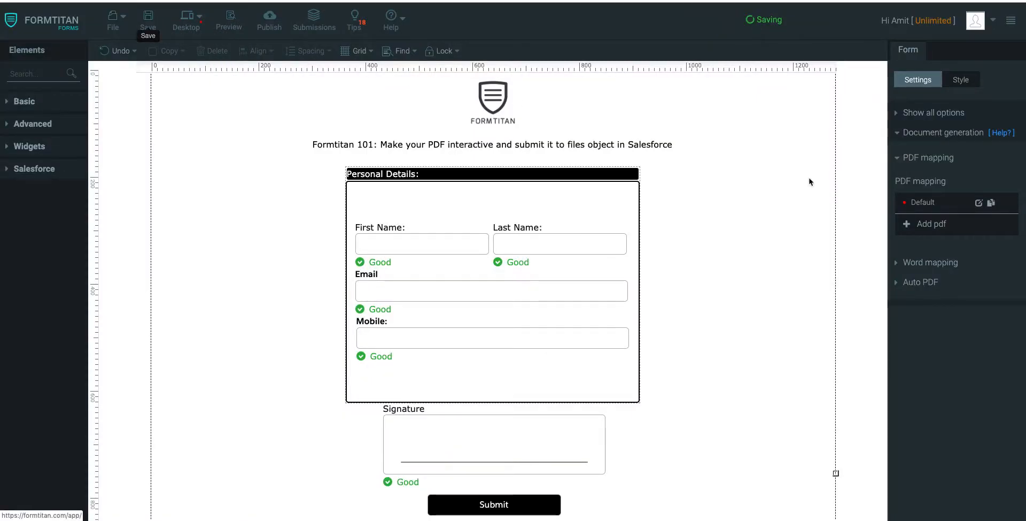
Step: Open the Default PDF mapping from the form's document generation settings and turn on Dynamic mode and Enable
click(928, 159)
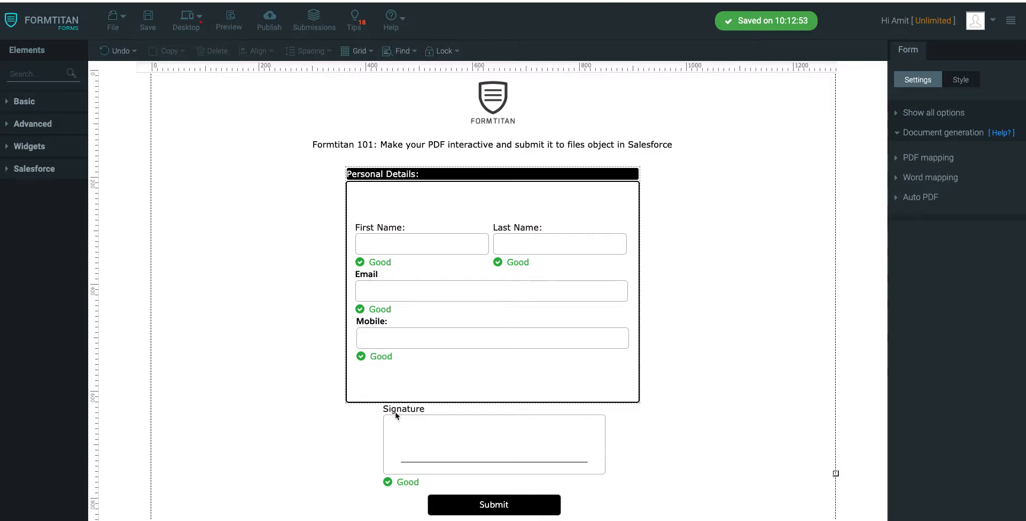
click(910, 112)
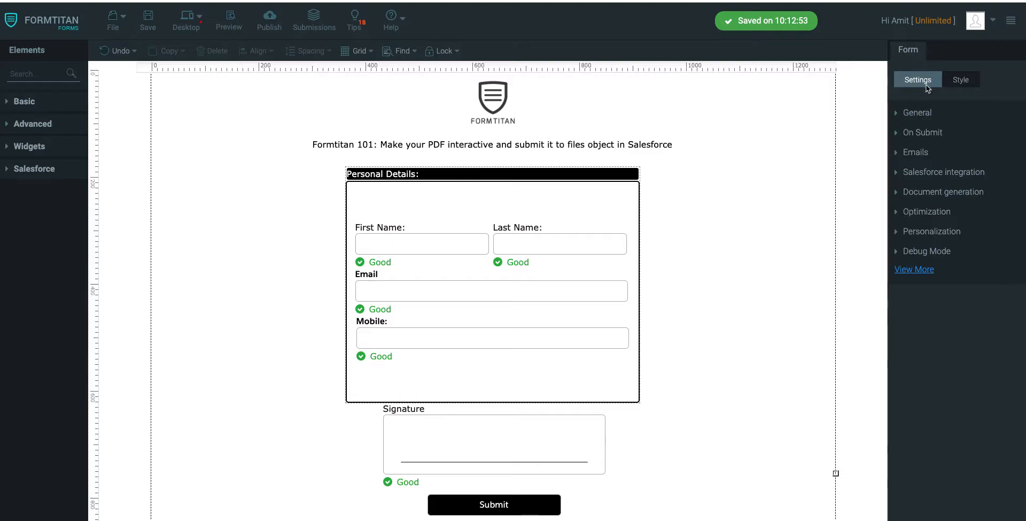
click(911, 192)
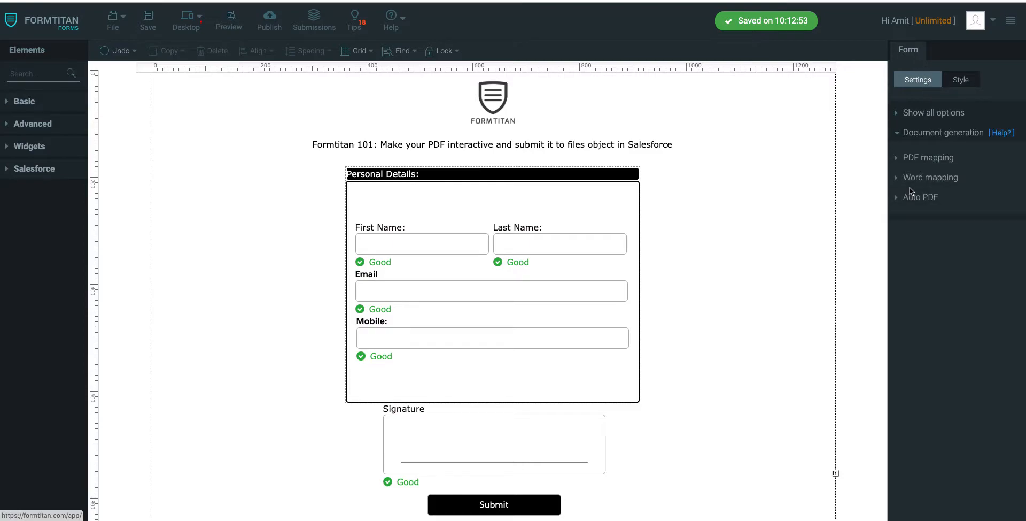
click(929, 159)
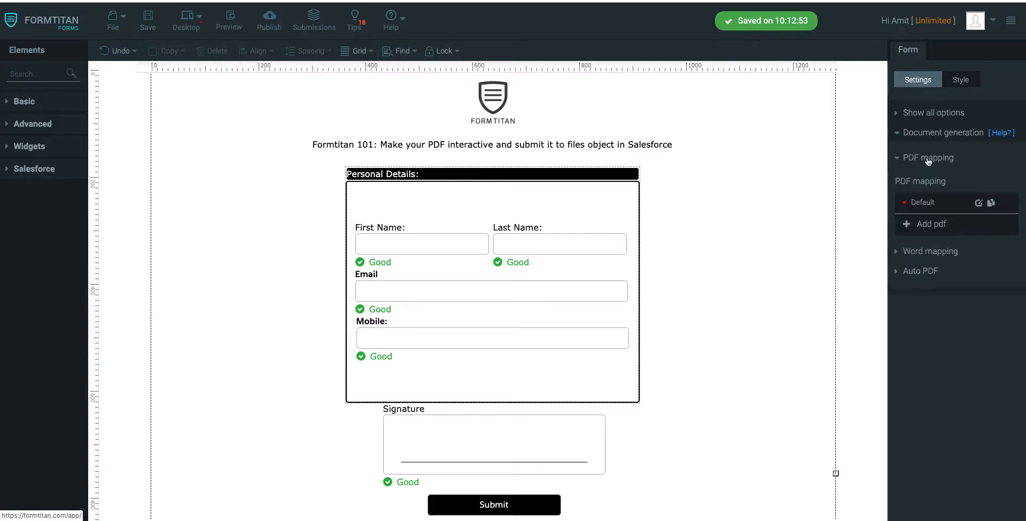
click(978, 203)
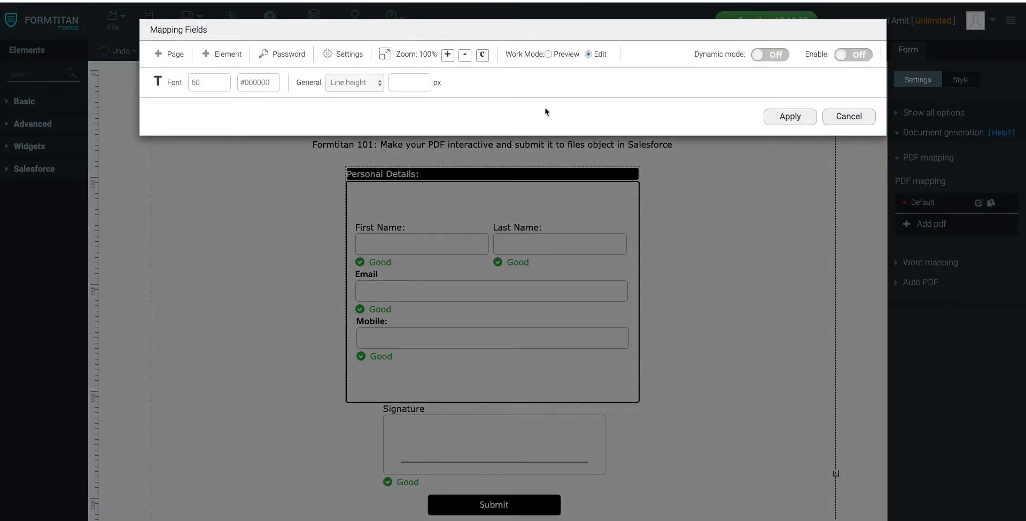
click(770, 55)
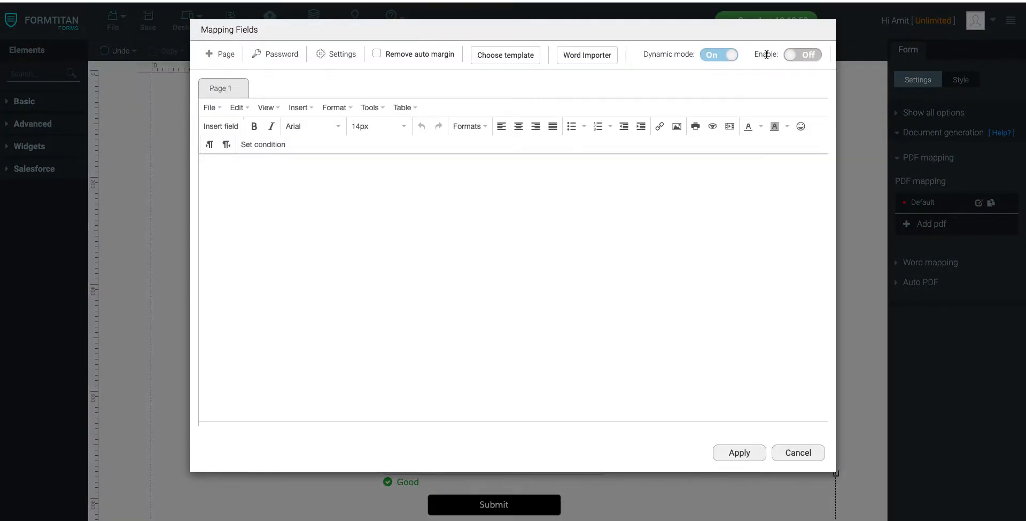
click(802, 59)
Step: Paste the copied registration form template into the PDF page's source code
click(367, 111)
click(383, 152)
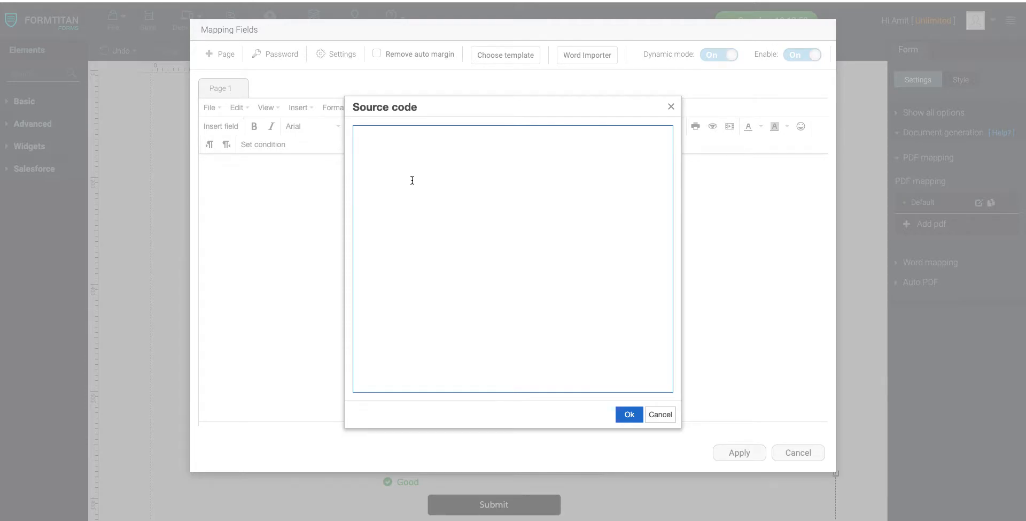
text(<p style="text-align: center;"><img src="https://www.salesforce.org/wp-content/uploads/2018/06/formtitan-1.jpg" alt="" width="484" height="161" /></p> <h2 style="color: #2e6c80; text-align: center;">&nbsp;<span style="color: #000000;">Registration Form</span></h2> <table class="editorDemoTable" style="height: 160px; width: 639px; border-style: solid; margin-left: auto; margin-right: auto;" border="5" width="492"> <tbody> <tr style="height: 40px;"> <td style="width: 291px; height: 40px;"><span style="font-size: 14px;">First Name</span></td> <td style="width: 324px; height: 40px;">&nbsp;</td> </tr> <tr style="height: 40px;"> <td style="width: 291px; height: 40px;"><span style="font-size: 14px;">Last Name</span></td> <td style="width: 324px; height: 40px;">&nbsp;</td> </tr> <tr style="height: 40px;"> <td style="width: 291px; height: 40px;"><span style="font-size: 14px;">Email</span></td> <td style="width: 324px; height: 40px;">&nbsp;</td> </tr> <tr style="height: 40px;"> <td style="width: 291px; height: 40px;"><span style="font-size: 14px;">Mobile</span></td> <td style="width: 324px; height: 40px;">&nbsp;</td> </tr> </tbody> </table>)
click(623, 414)
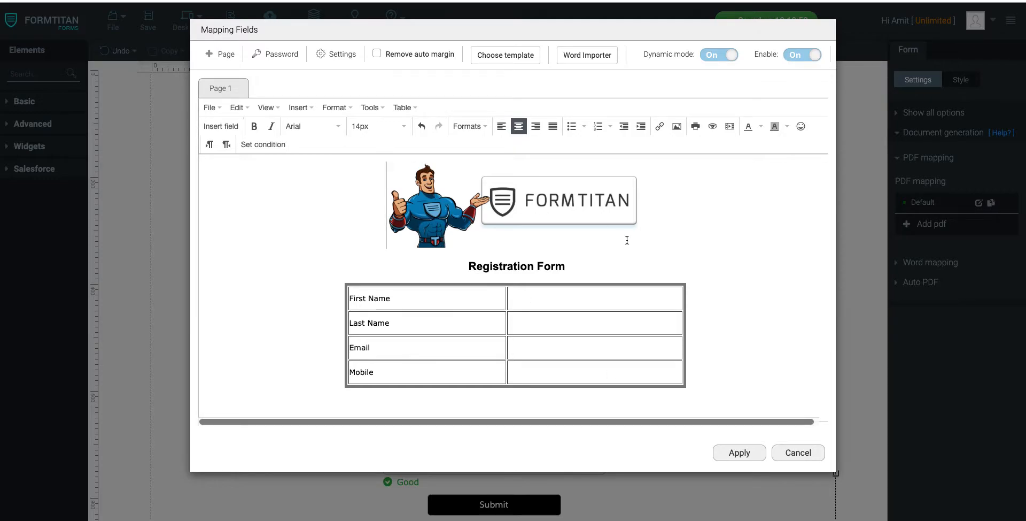
Step: Insert the "First Name:" form field into the empty cell of the table's First Name row
click(538, 295)
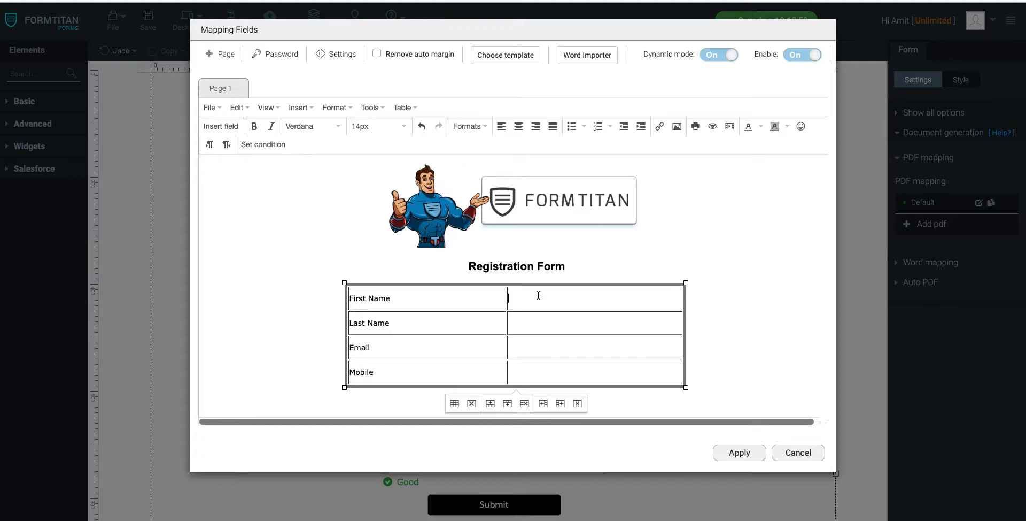
right_click(539, 295)
click(513, 295)
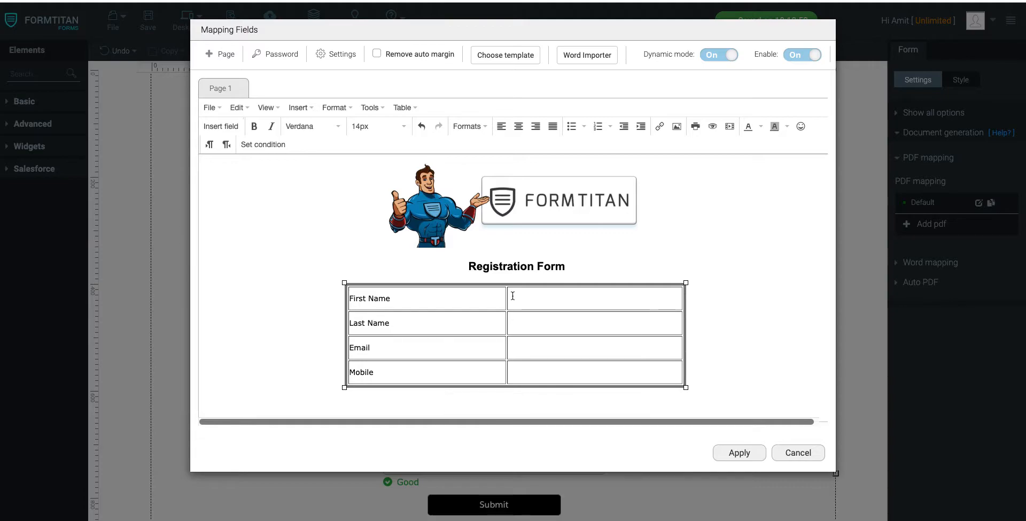
right_click(513, 295)
click(556, 307)
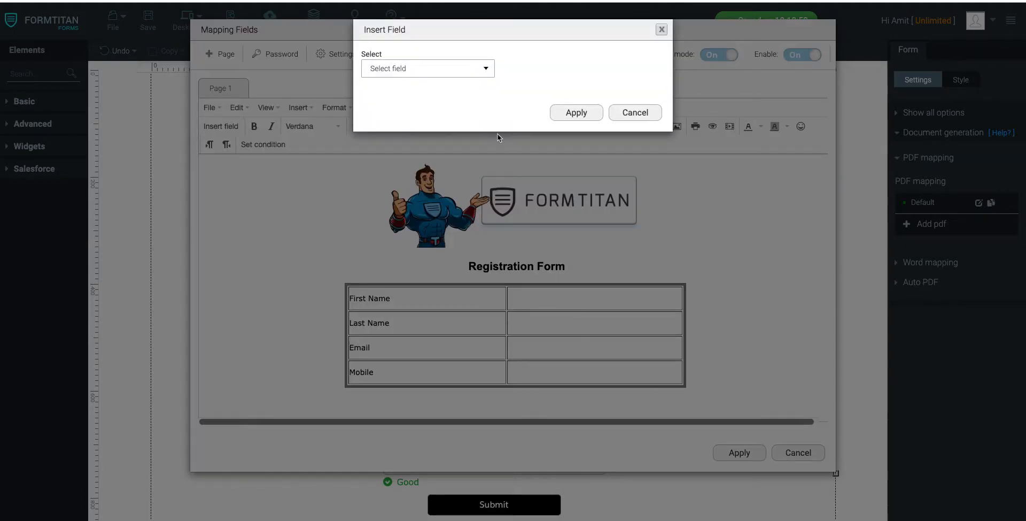
click(458, 68)
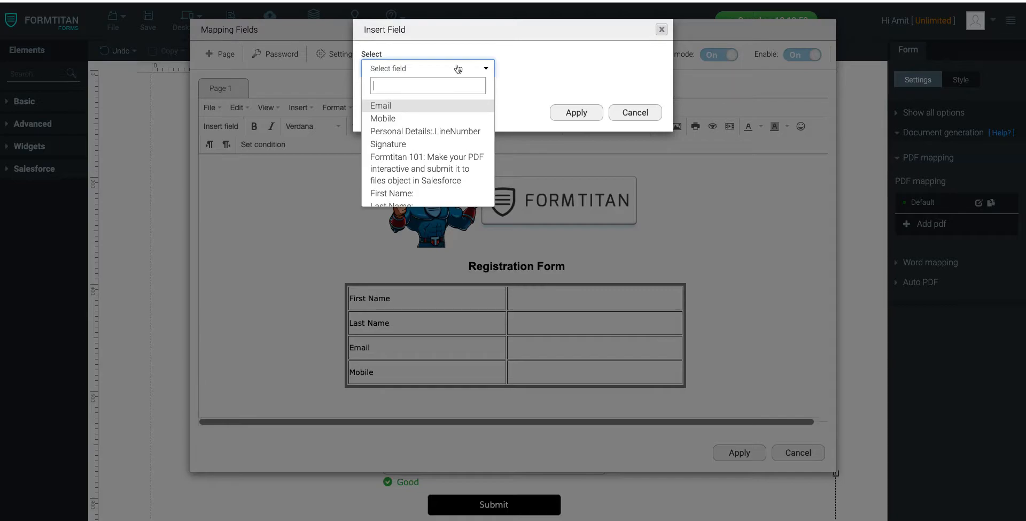
text(first)
click(451, 106)
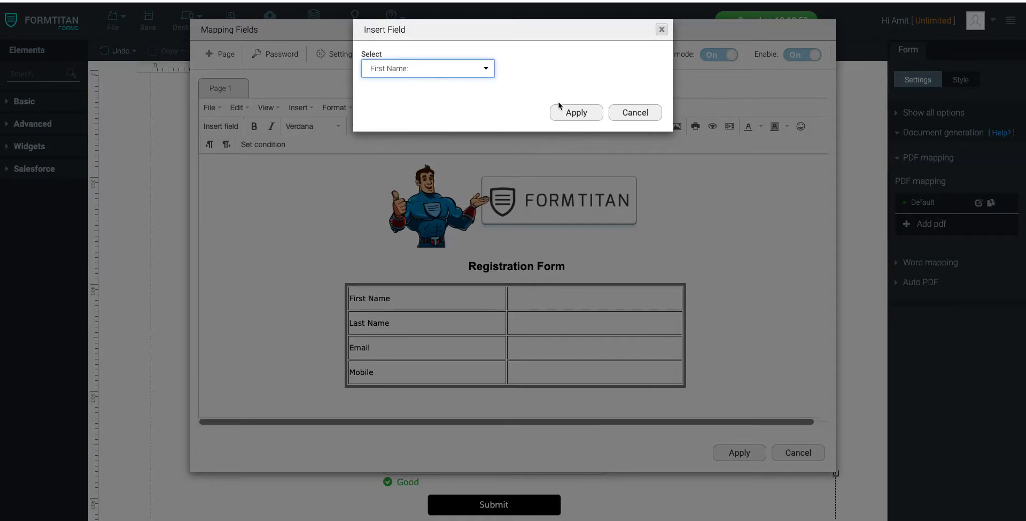
click(561, 111)
Step: Insert the "Last Name:" form field into the empty cell of the table's Last Name row
right_click(528, 322)
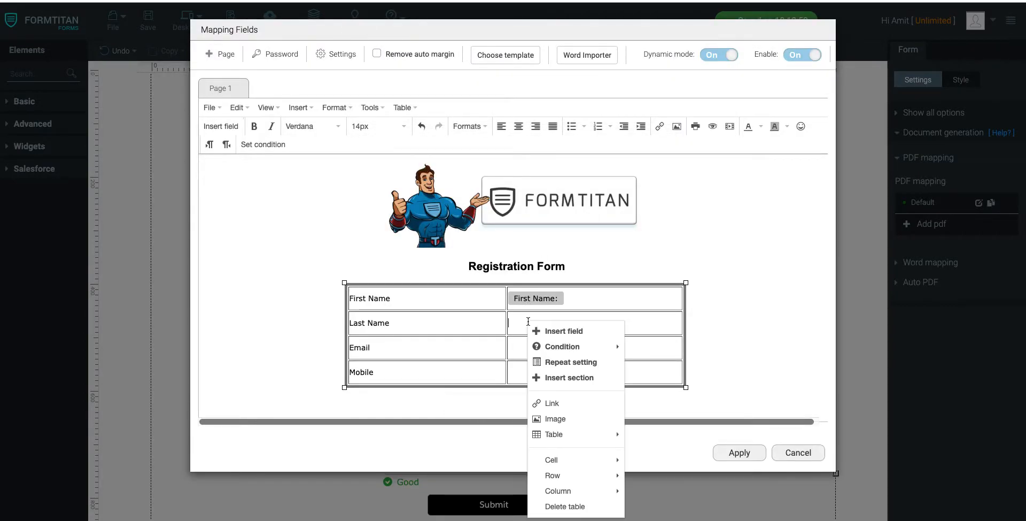
click(564, 331)
click(437, 77)
text(last)
click(439, 106)
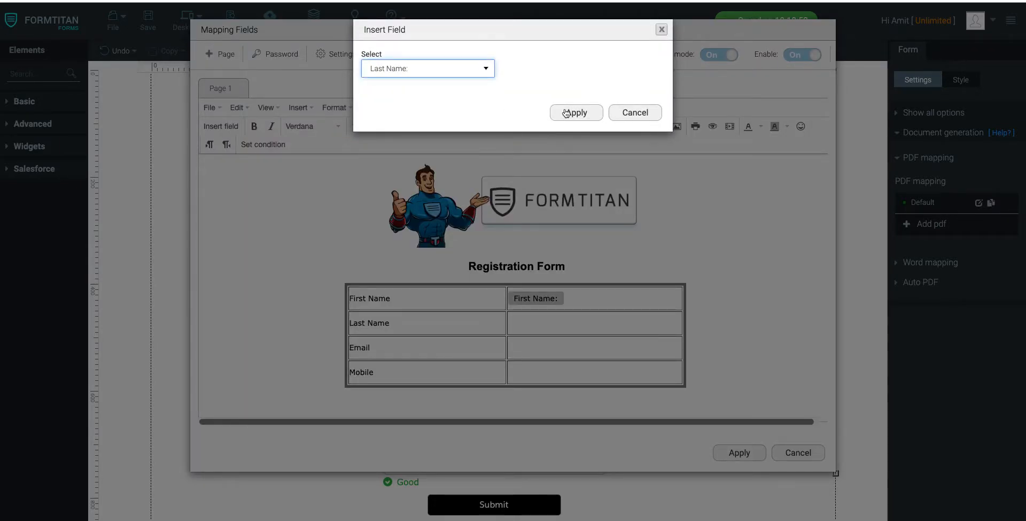
click(565, 112)
Step: Insert the "Email" form field into the empty cell of the table's Email row
right_click(528, 355)
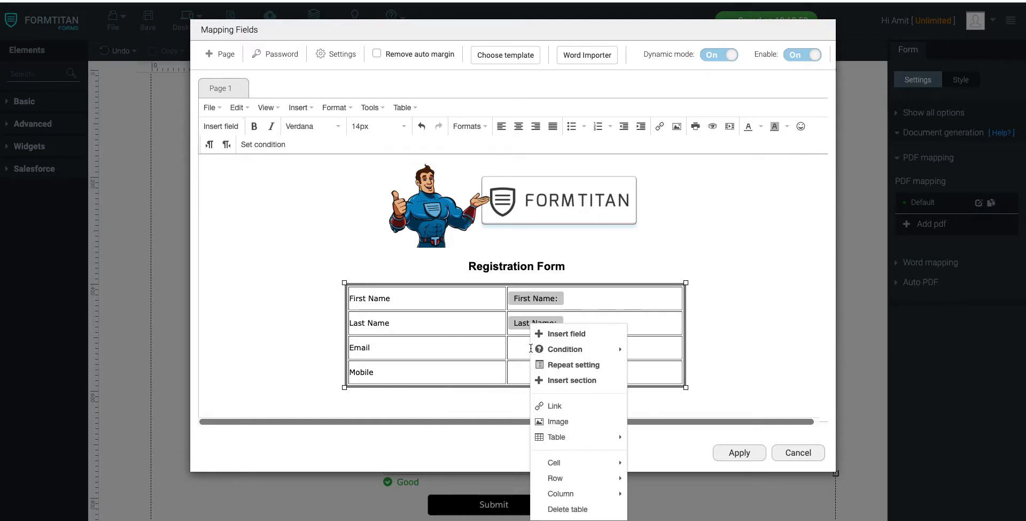
click(553, 333)
click(421, 70)
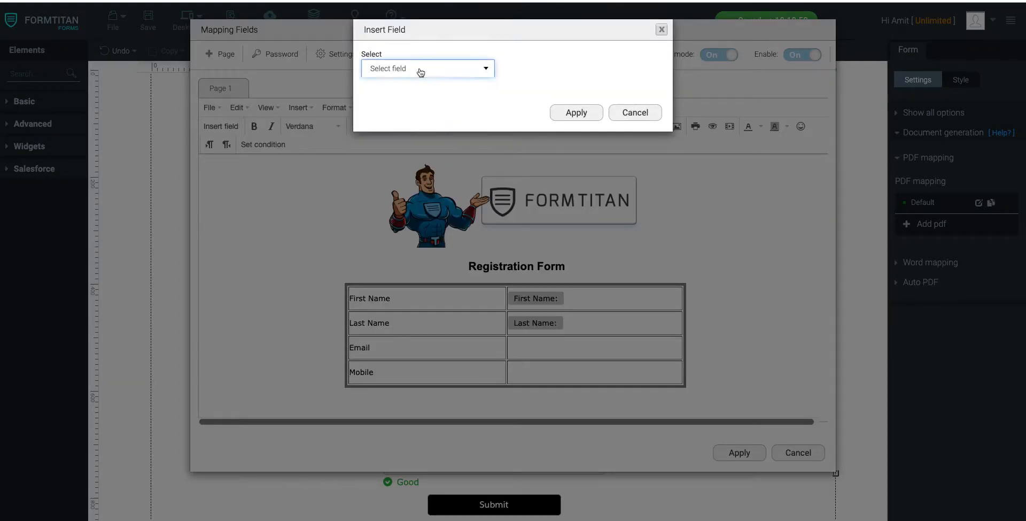
click(396, 107)
click(576, 112)
Step: Insert the "Mobile" form field into the empty cell of the table's Mobile row
click(535, 372)
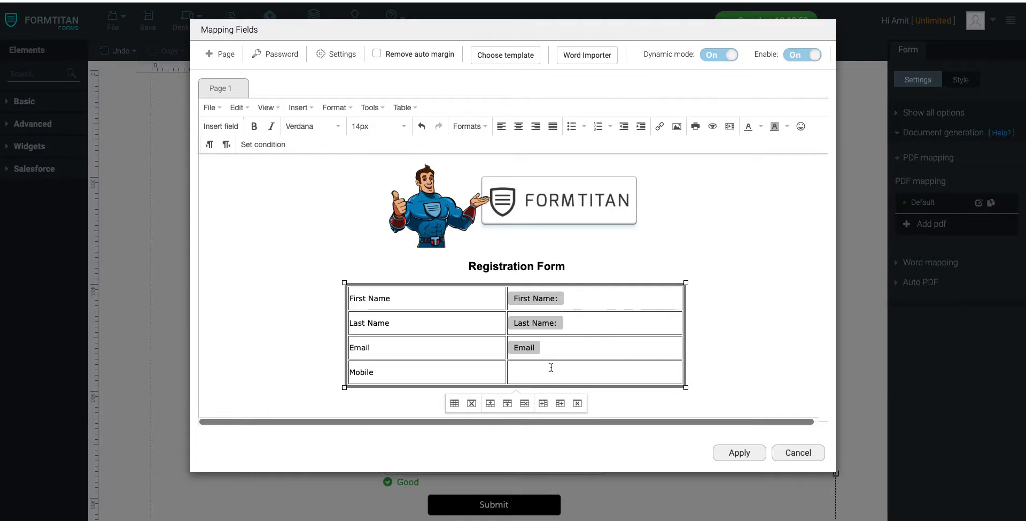
right_click(555, 367)
click(588, 332)
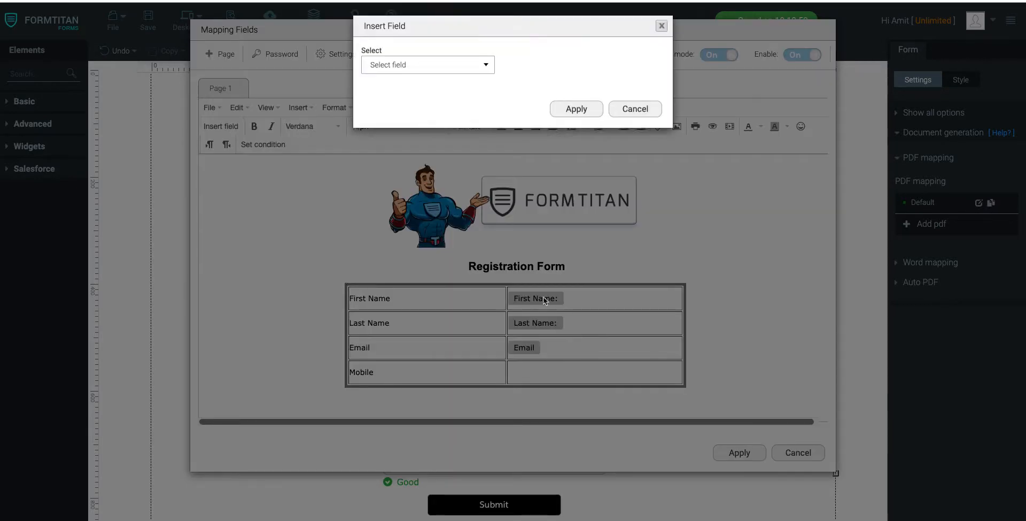
click(399, 73)
click(398, 117)
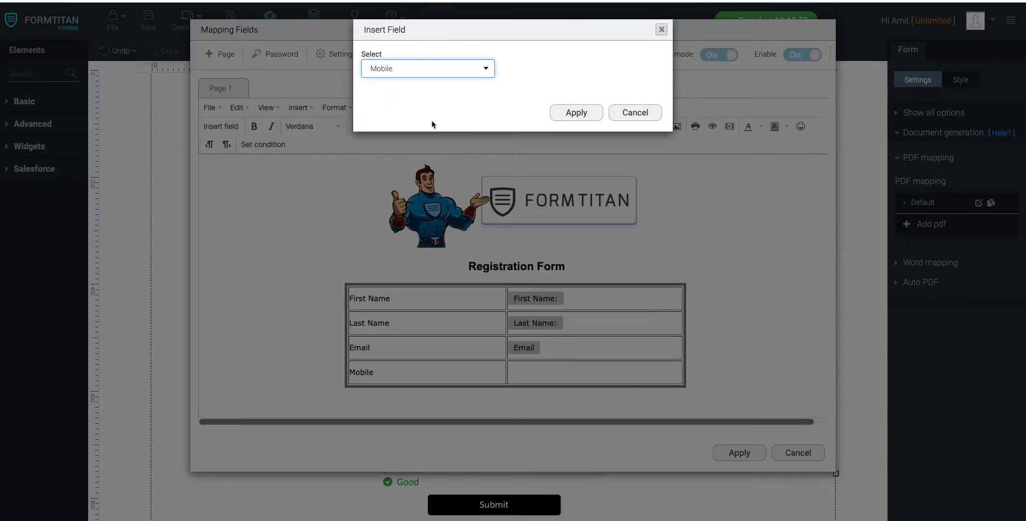
click(576, 113)
Step: Insert the Signature field centered below the table with a width of 300 and a height of 300
click(746, 383)
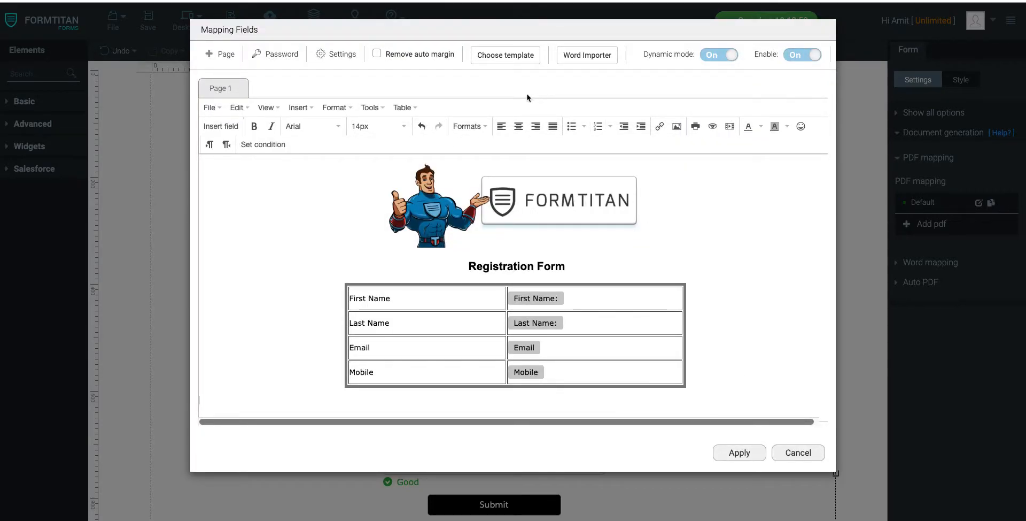
click(518, 127)
right_click(534, 323)
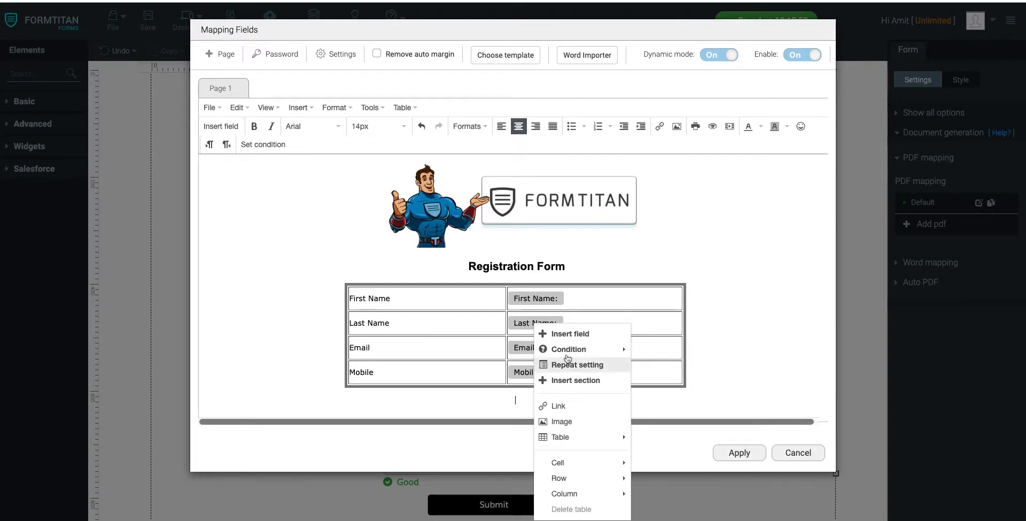
click(579, 335)
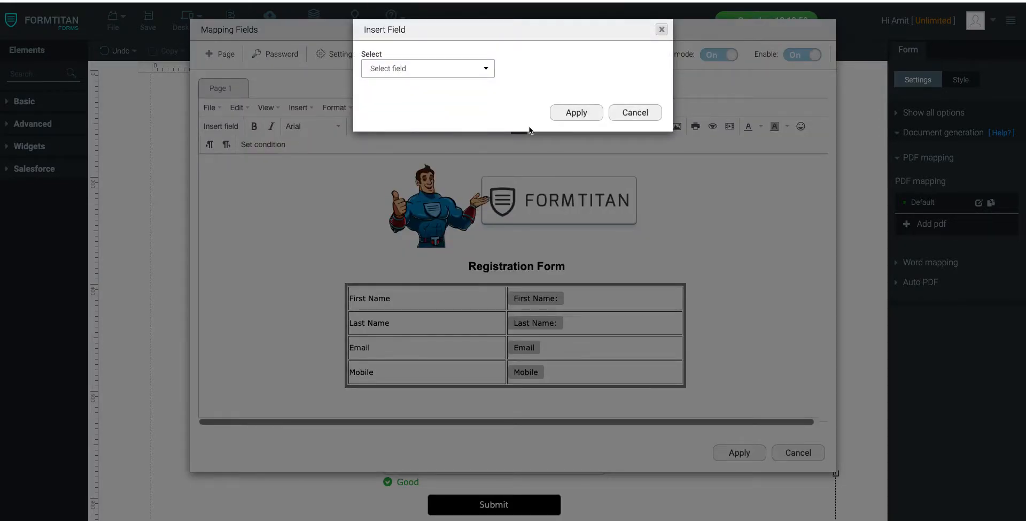
click(473, 71)
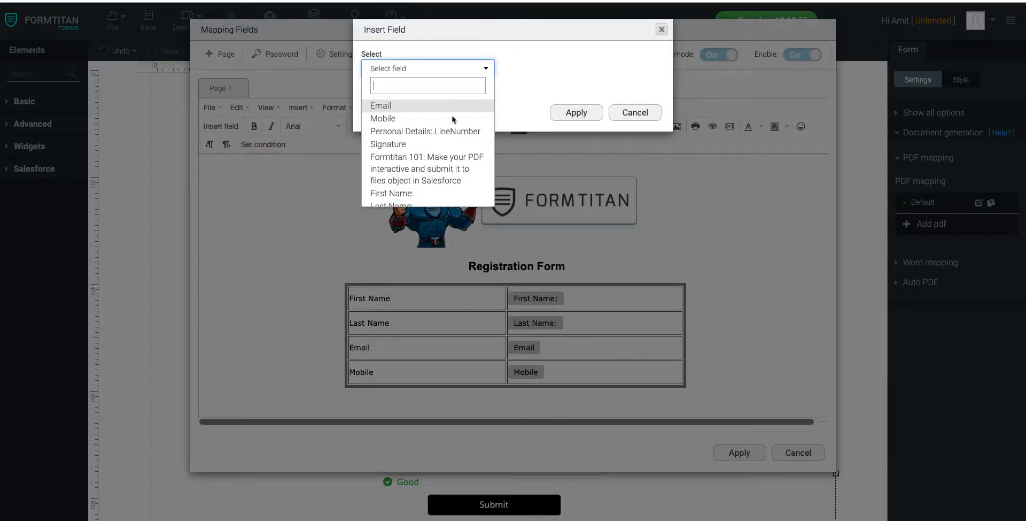
click(429, 144)
click(414, 106)
text(300)
key(Tab)
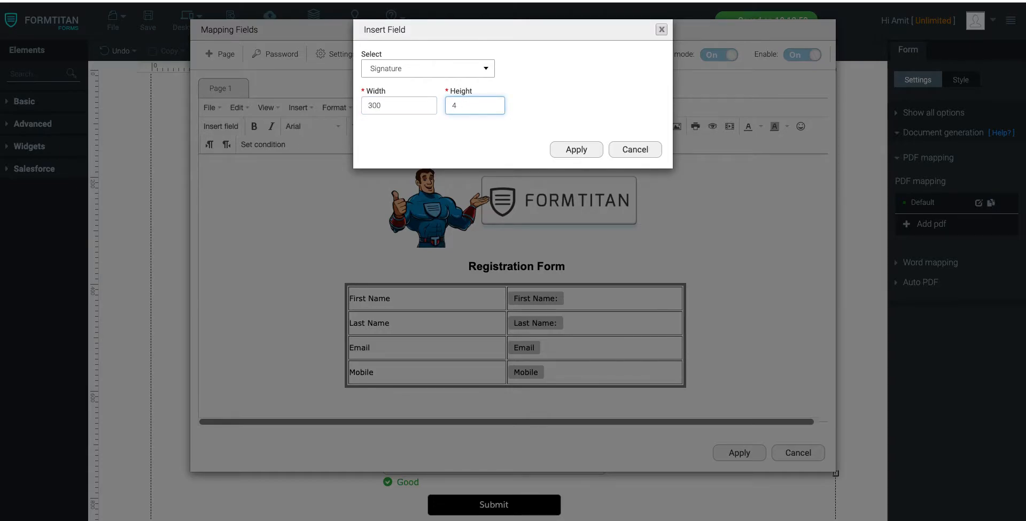
click(561, 150)
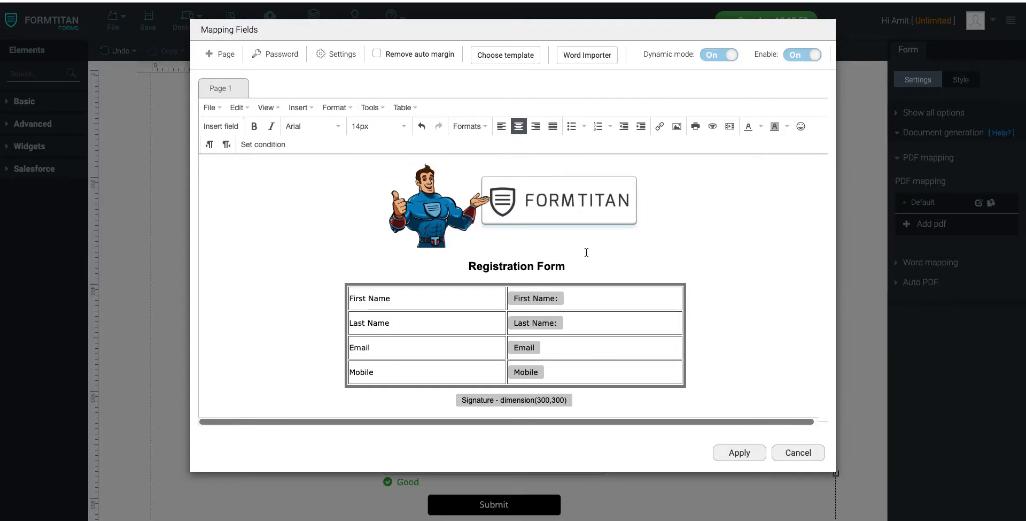
Step: Turn on Preview before submit and Interactive mode in the PDF settings
click(375, 110)
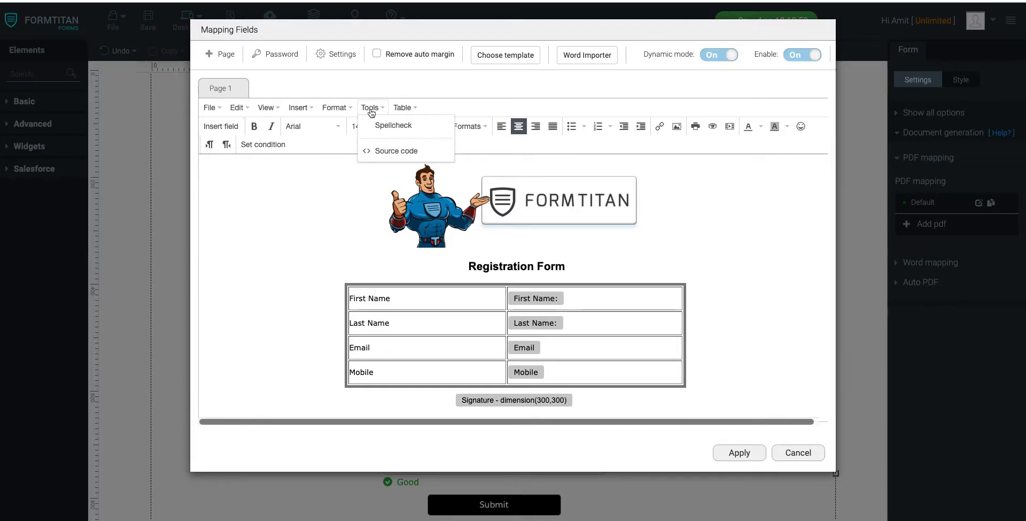
click(345, 58)
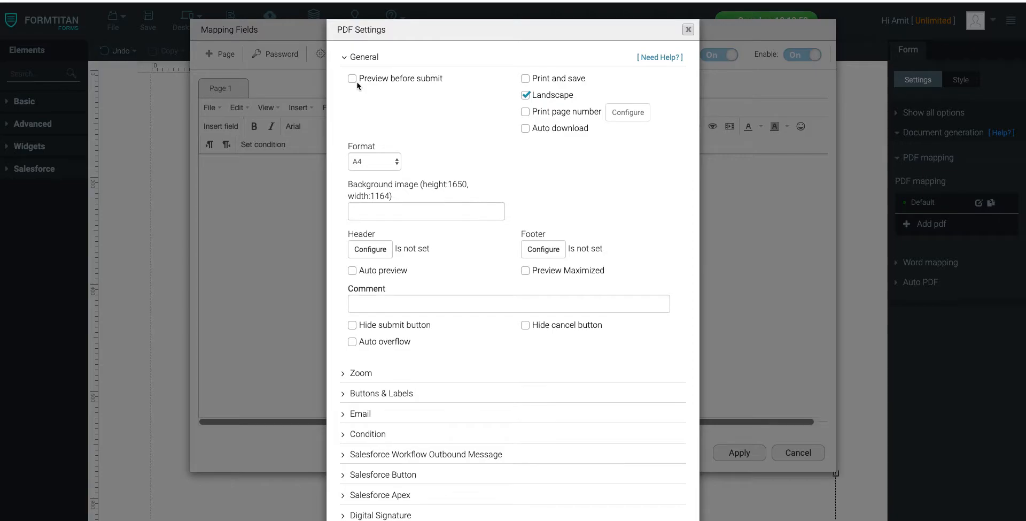
click(353, 80)
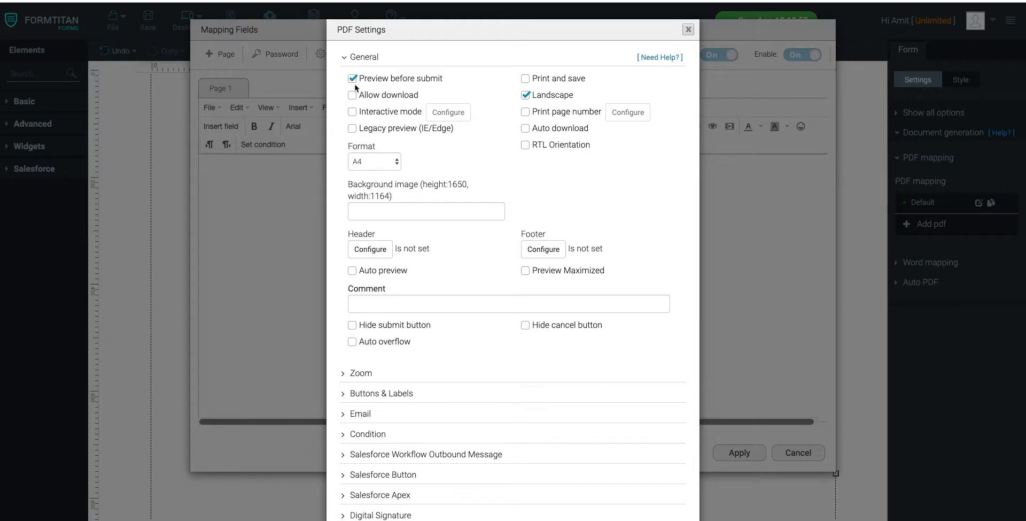
click(353, 113)
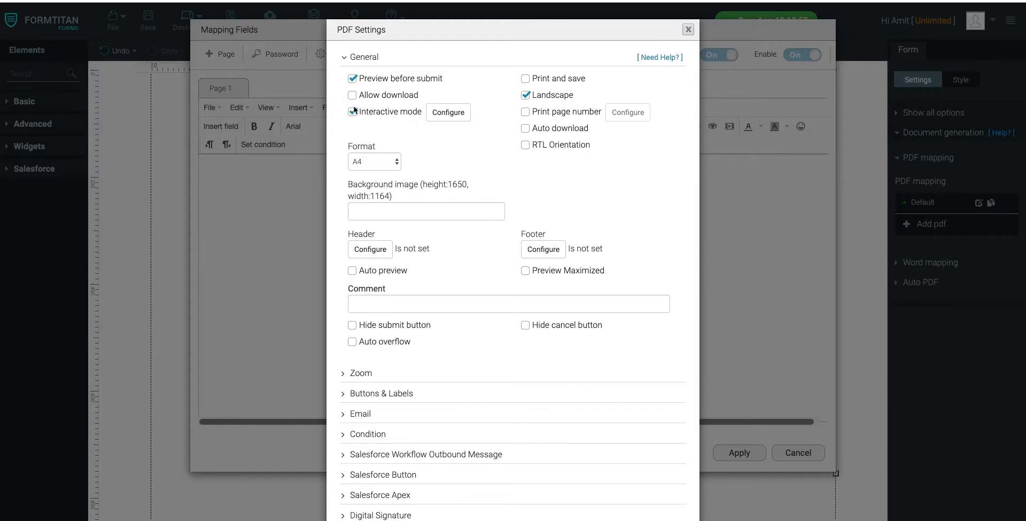
Step: Delete all preset fields from the Interactive mode configuration and turn off Inline editing
click(455, 113)
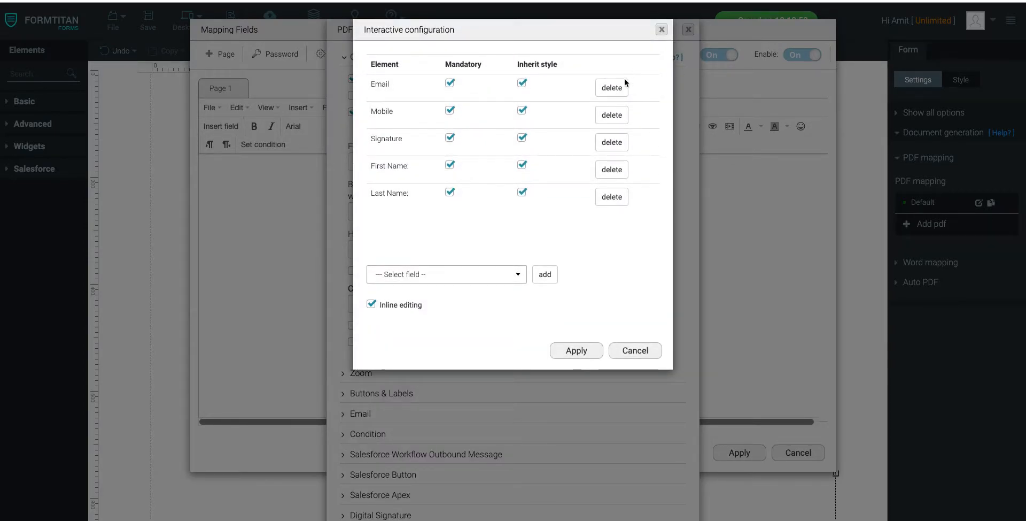
click(609, 90)
click(610, 90)
click(609, 89)
click(609, 90)
click(609, 91)
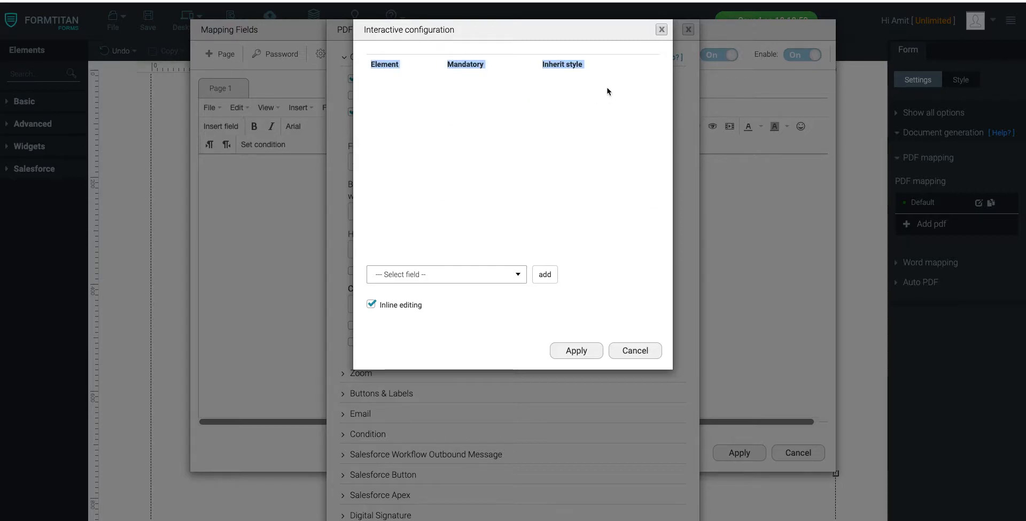
click(371, 305)
Step: Add the "First Name:" and "Last Name:" fields to the interactive configuration
click(470, 277)
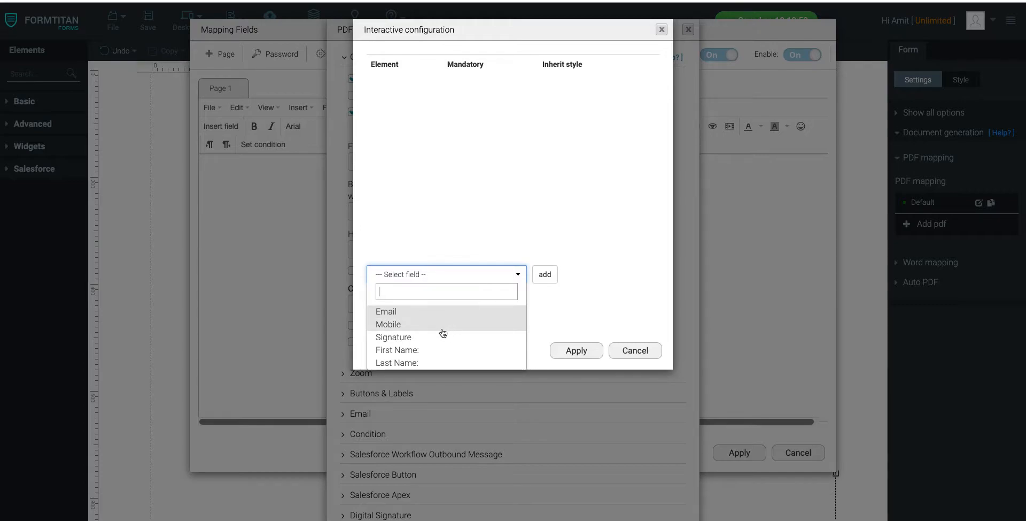
click(409, 355)
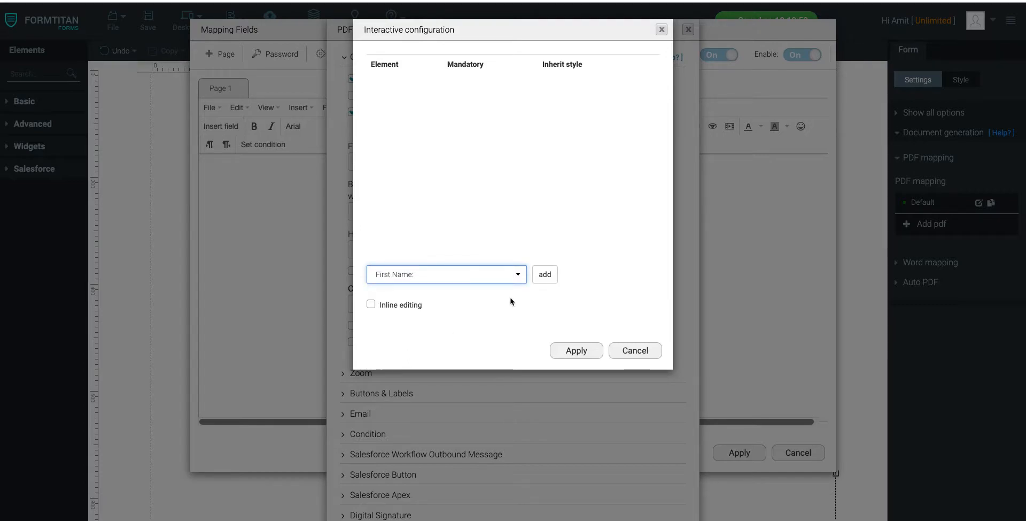
click(546, 274)
click(470, 275)
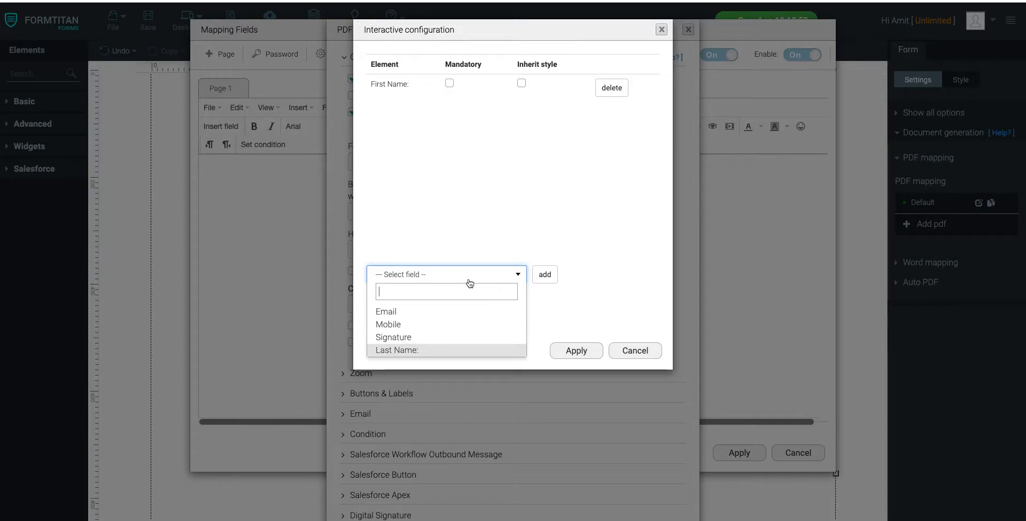
click(410, 353)
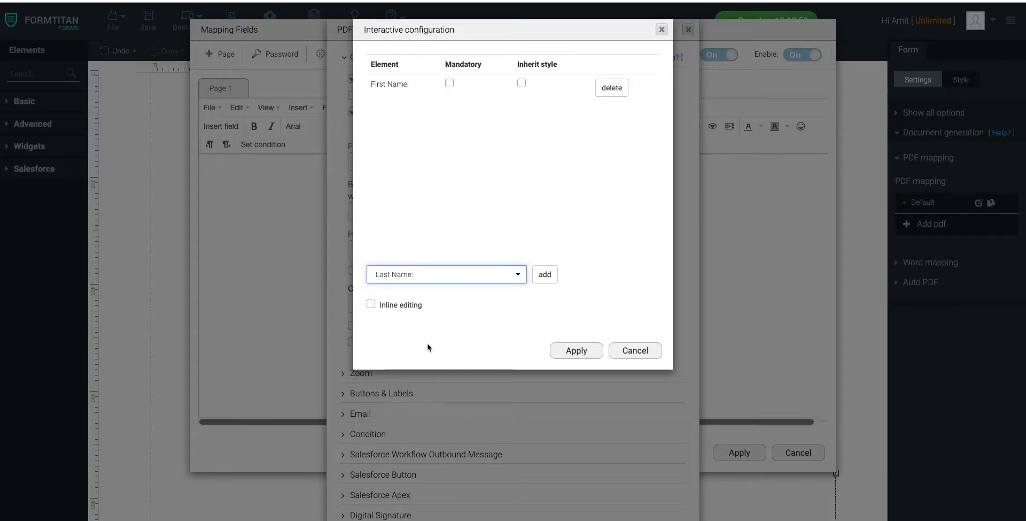
Step: Add the Email, Mobile and Signature fields to the interactive configuration
click(465, 276)
click(416, 315)
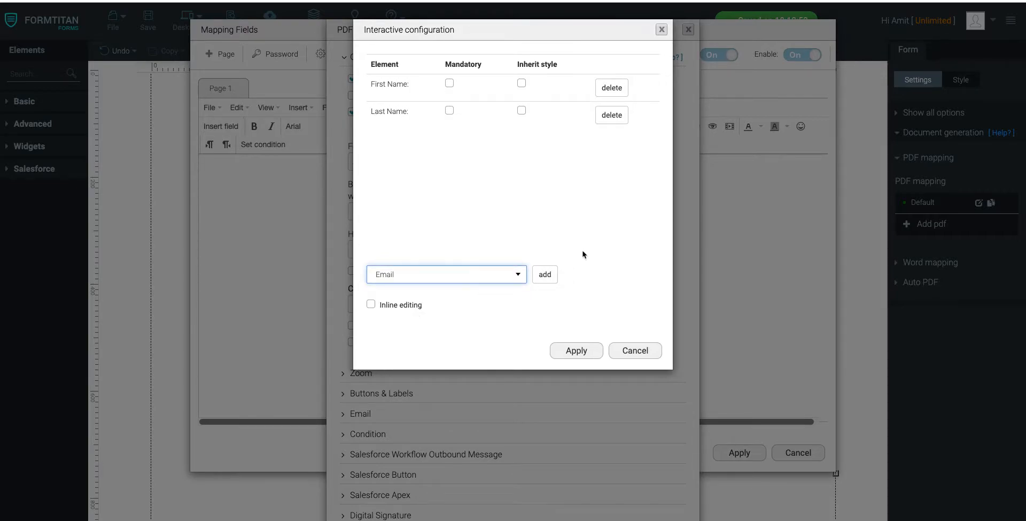
click(544, 275)
click(468, 276)
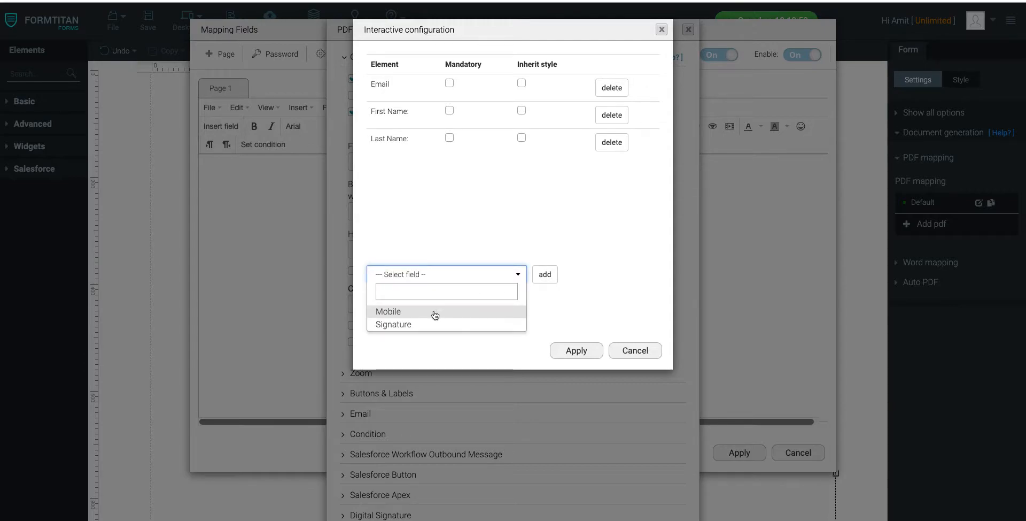
click(433, 311)
click(545, 274)
click(468, 277)
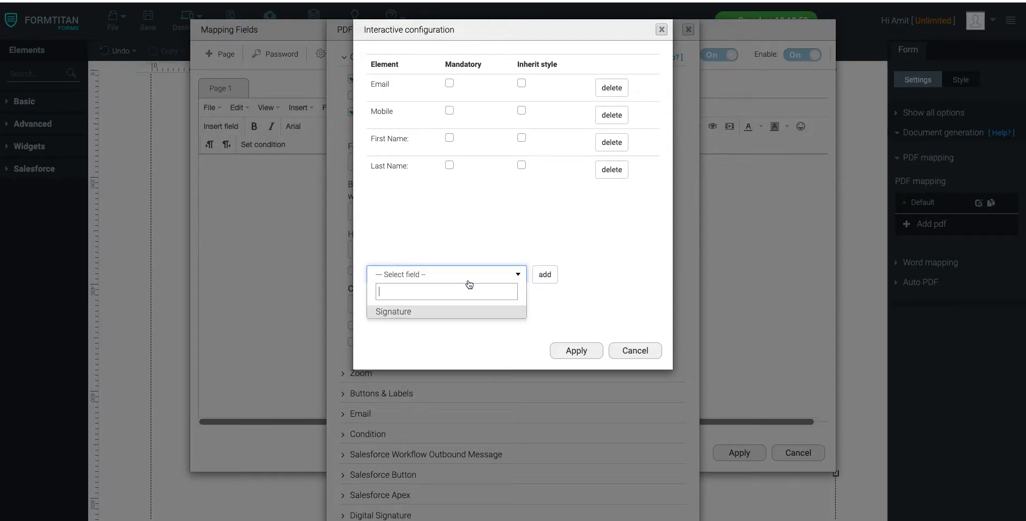
click(431, 313)
click(545, 275)
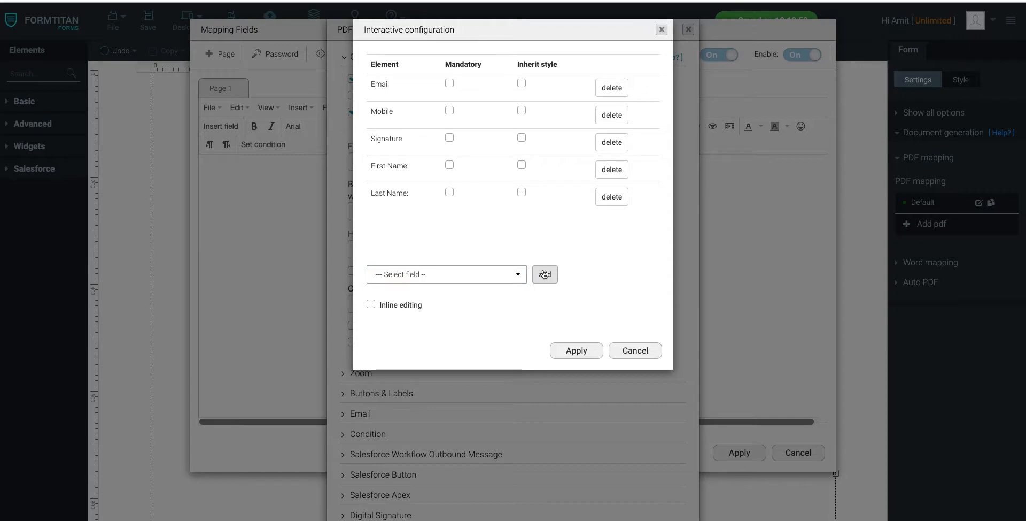
Step: Make all five interactive fields Mandatory with Inherit style, turn on Inline editing, and apply the interactive configuration
click(450, 84)
click(450, 139)
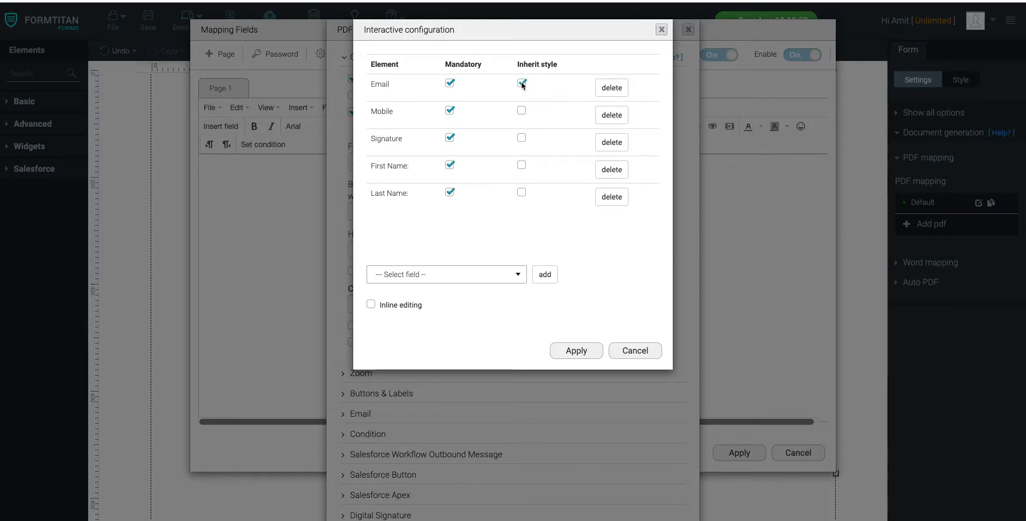
click(522, 111)
click(522, 138)
click(522, 194)
click(371, 304)
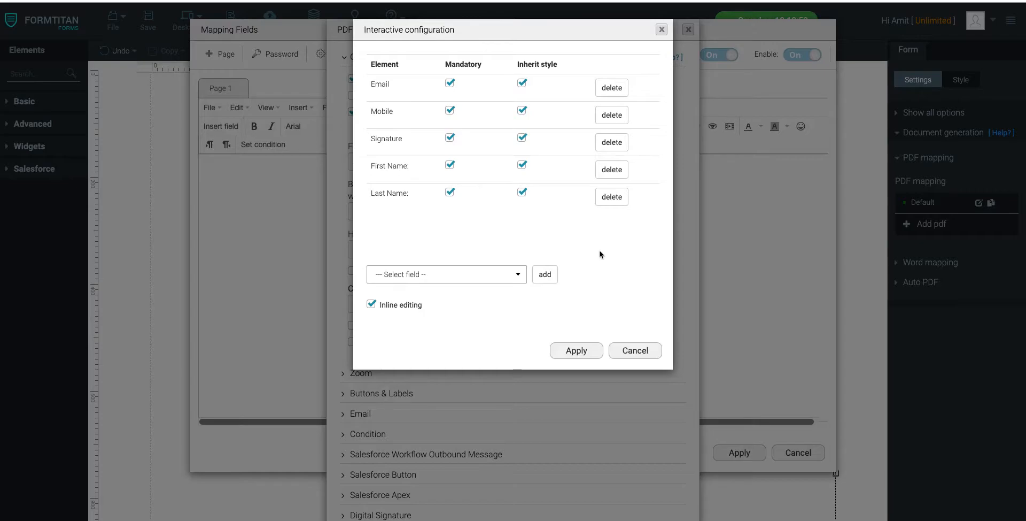
click(576, 352)
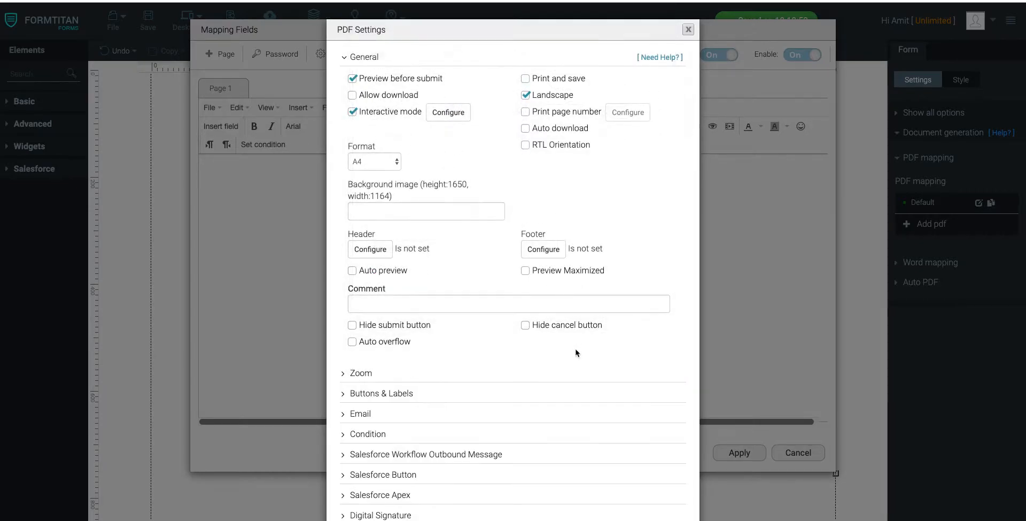
Step: Apply the PDF settings and the field mapping, and save the form
scroll(576, 353, down, 3)
click(613, 490)
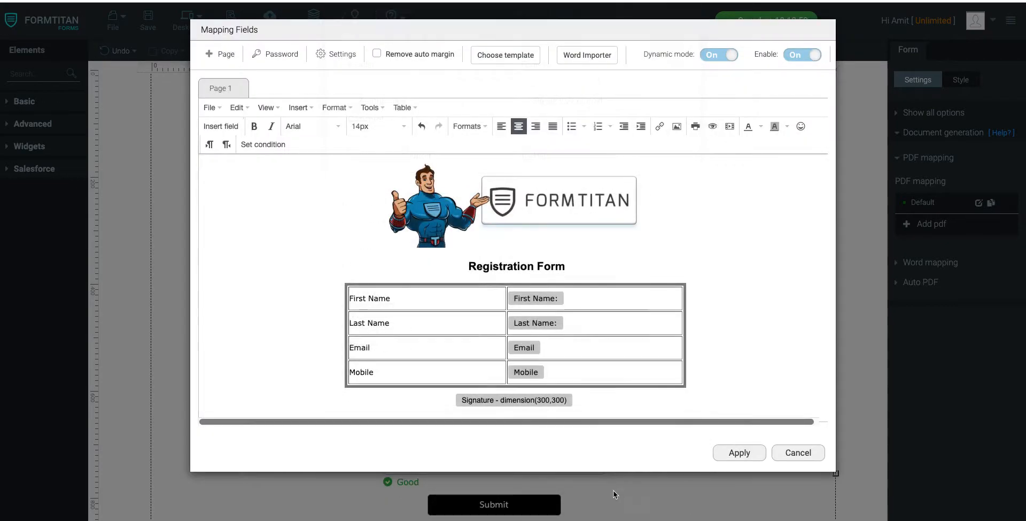
click(749, 454)
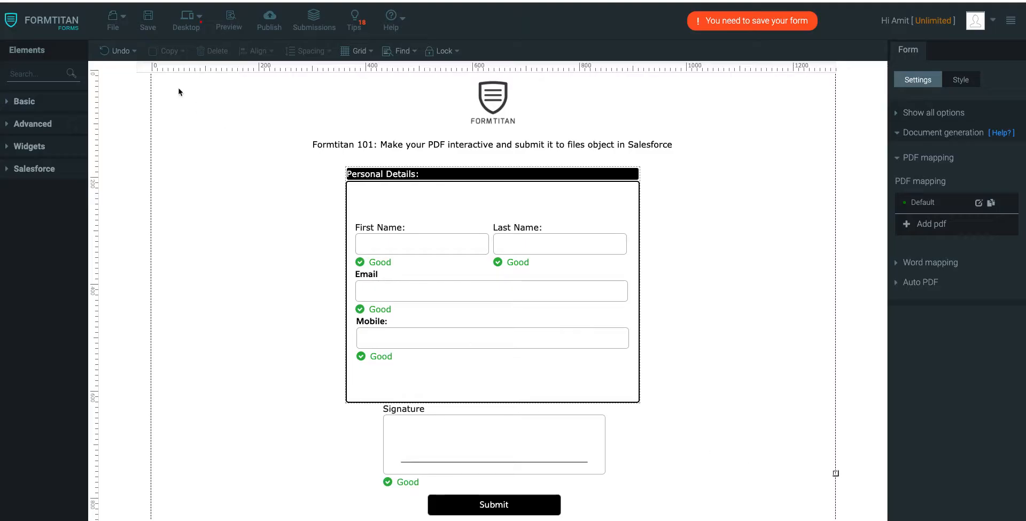
click(149, 24)
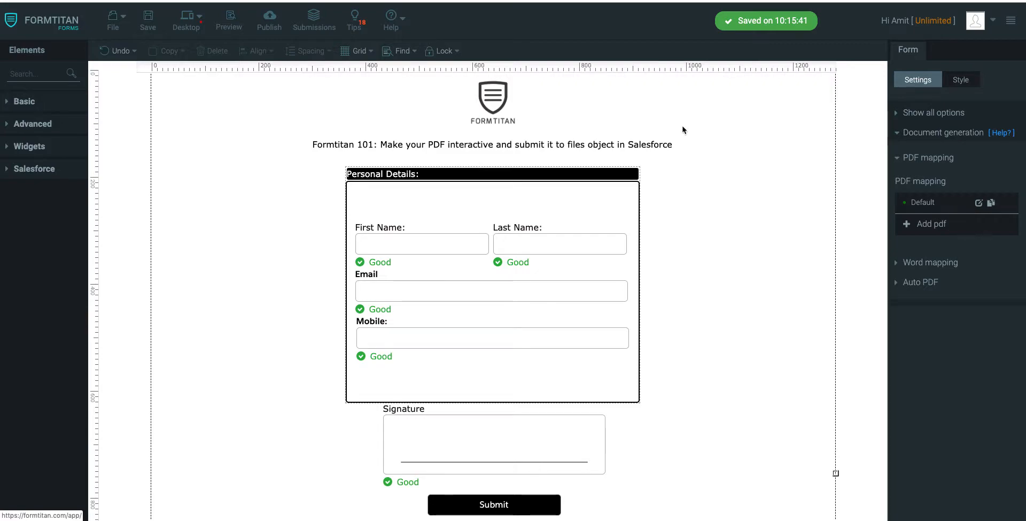
Step: Open the form's Salesforce push settings for editing and add Contact as a mapping object
click(962, 118)
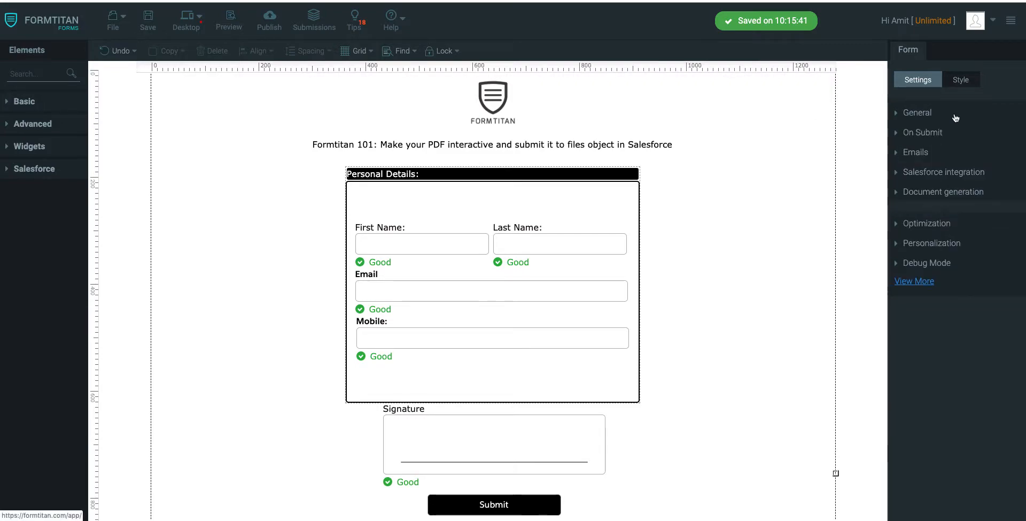
click(925, 166)
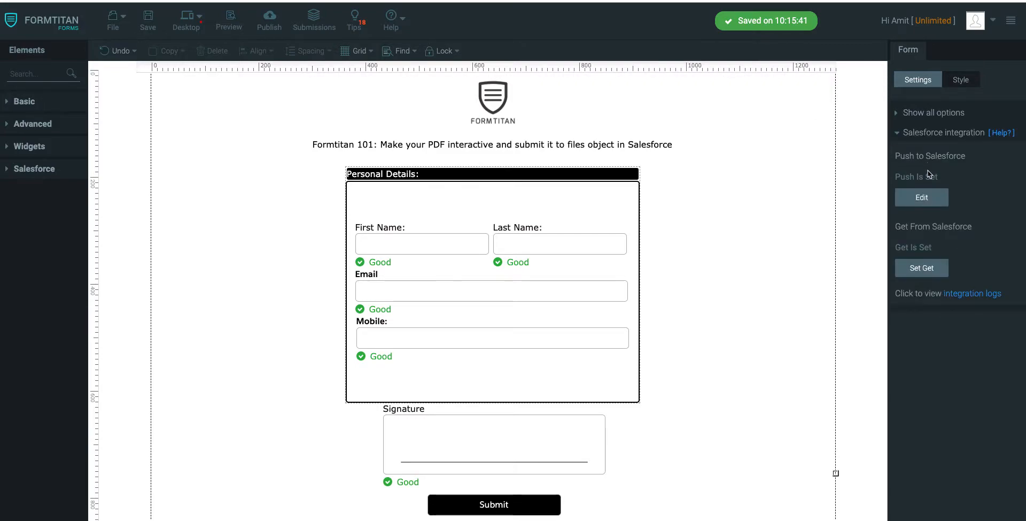
click(933, 200)
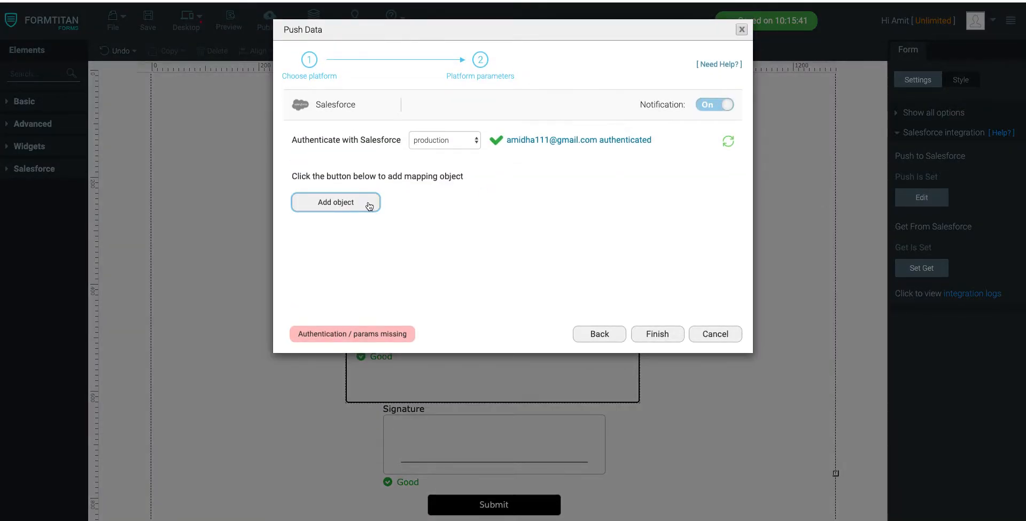
click(369, 206)
click(393, 97)
text(contact)
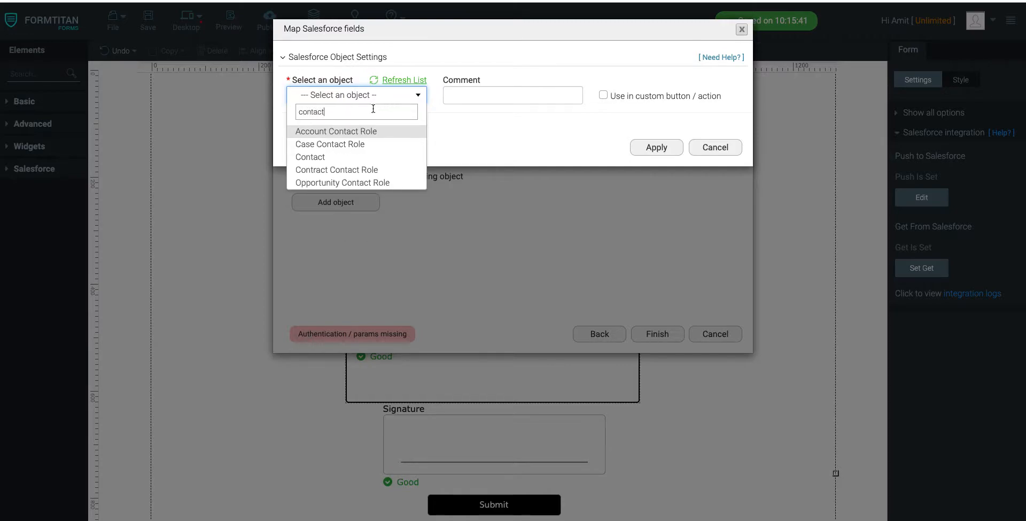
click(337, 156)
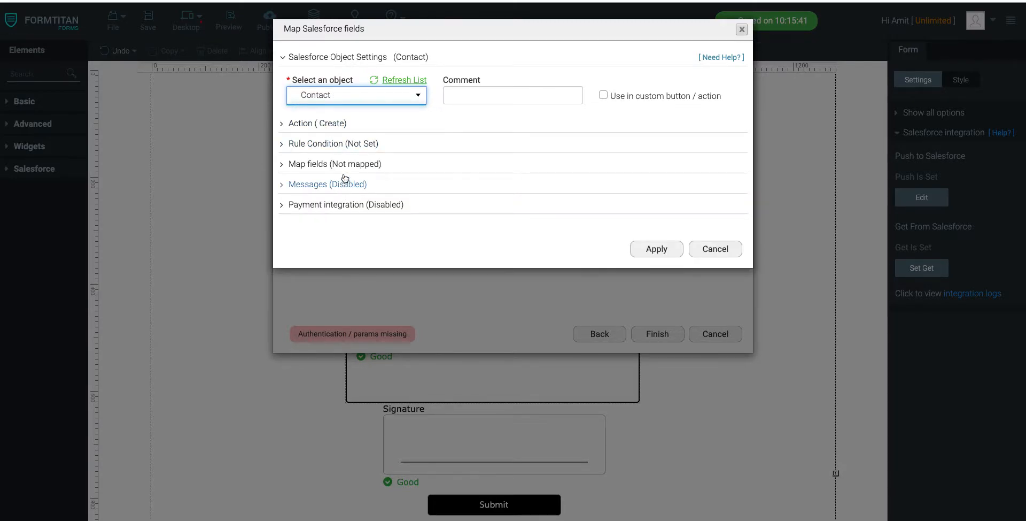
Step: In the Contact field mapping, switch to Form mapping and map "First Name:" to First Name and "Last Name:" to Last Name
click(332, 164)
click(335, 220)
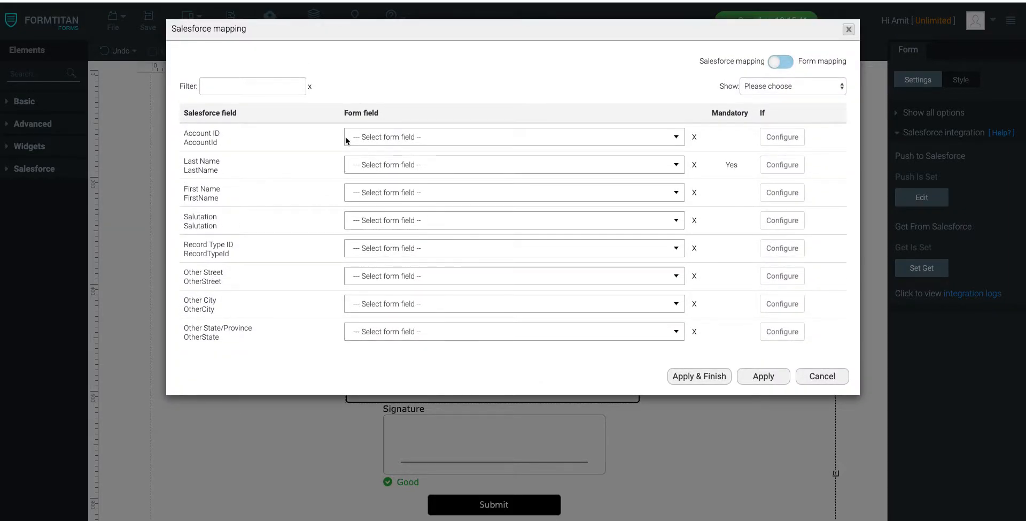
click(782, 62)
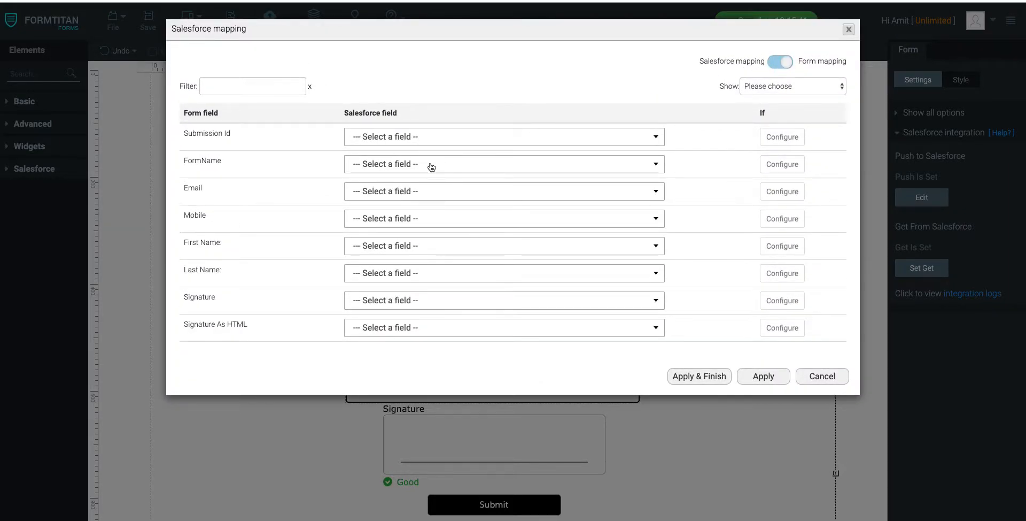
click(384, 246)
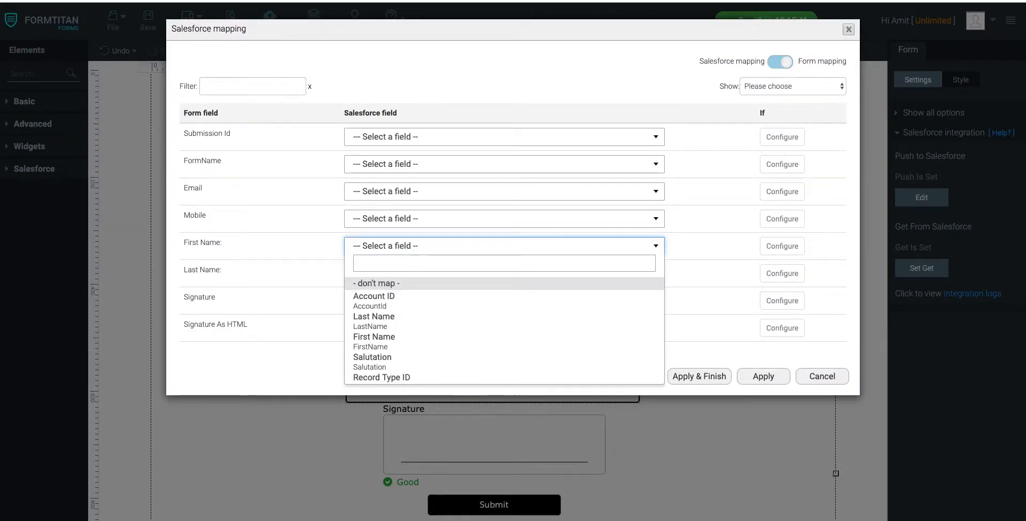
text(first)
click(387, 287)
click(388, 274)
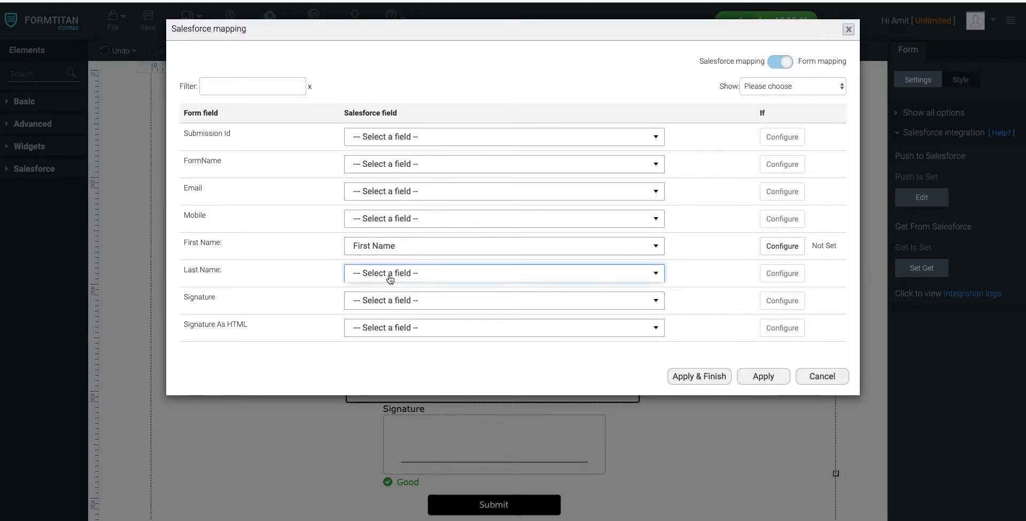
text(last)
click(391, 320)
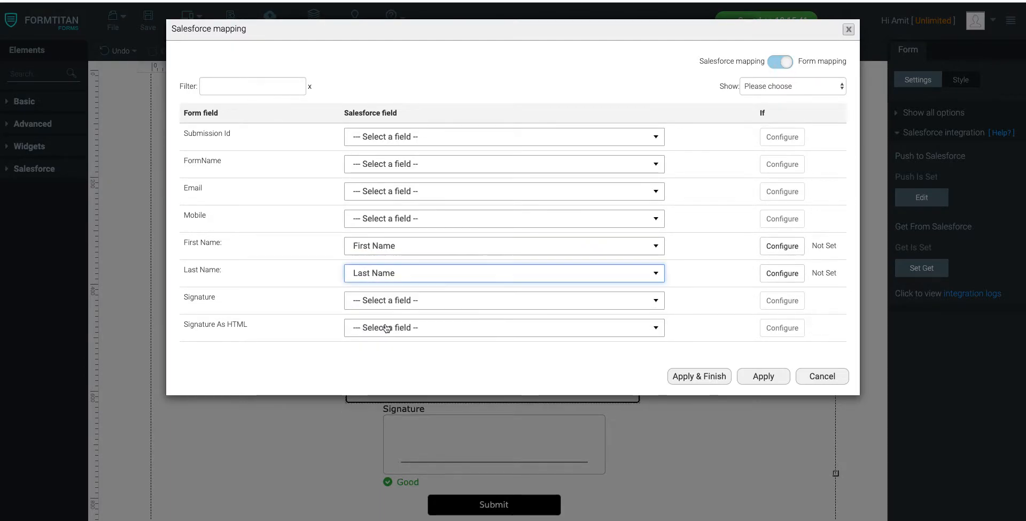
Step: Map the Email form field to Email and Mobile to Mobile Phone, and apply the Contact mapping
click(393, 192)
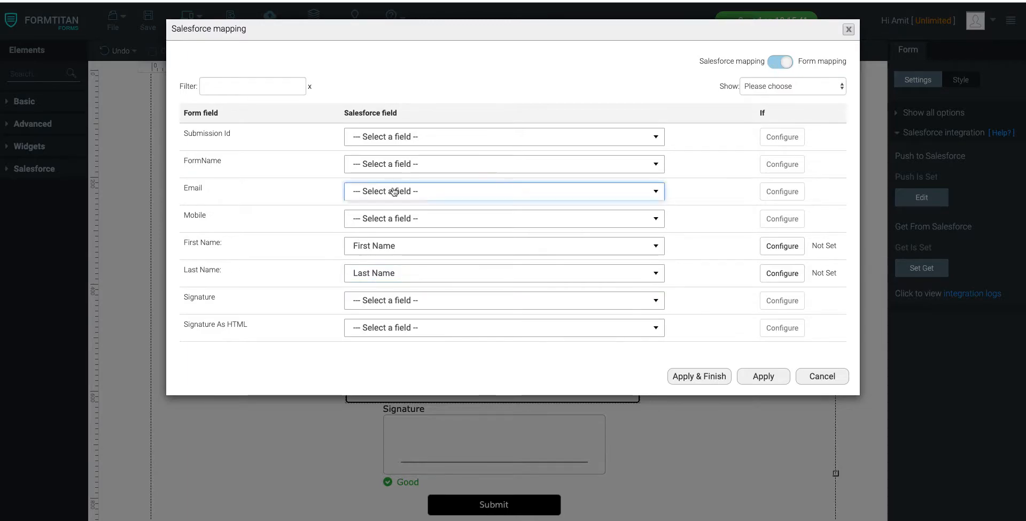
text(email)
click(405, 231)
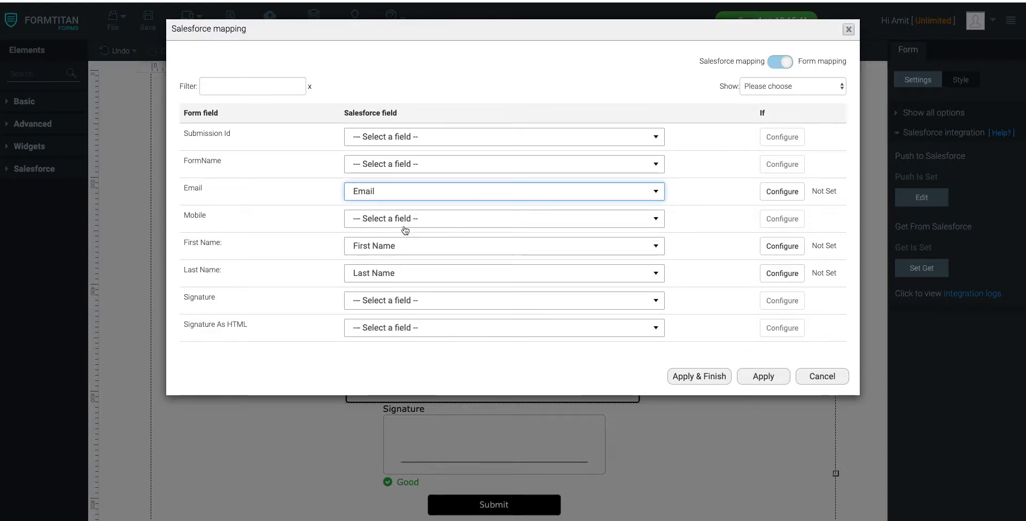
click(394, 219)
text(mob)
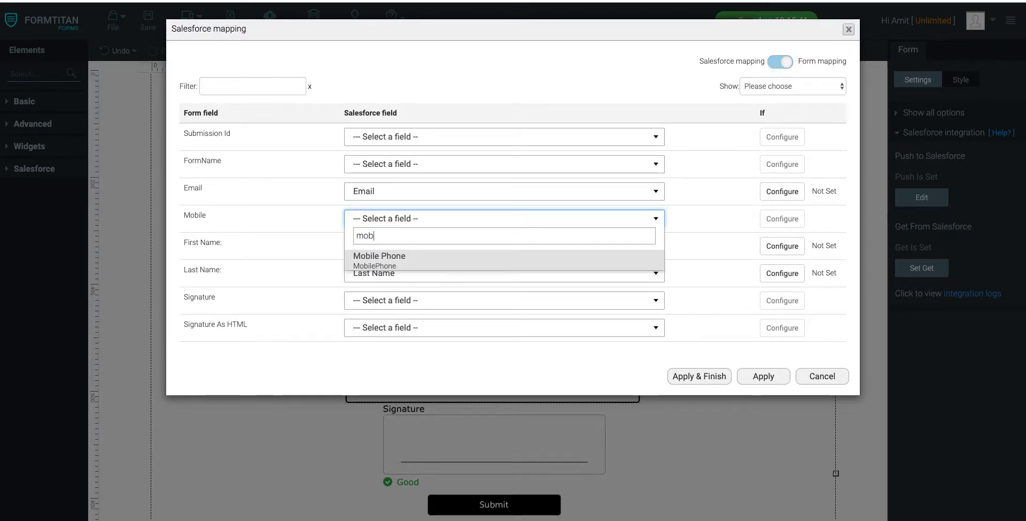
click(405, 261)
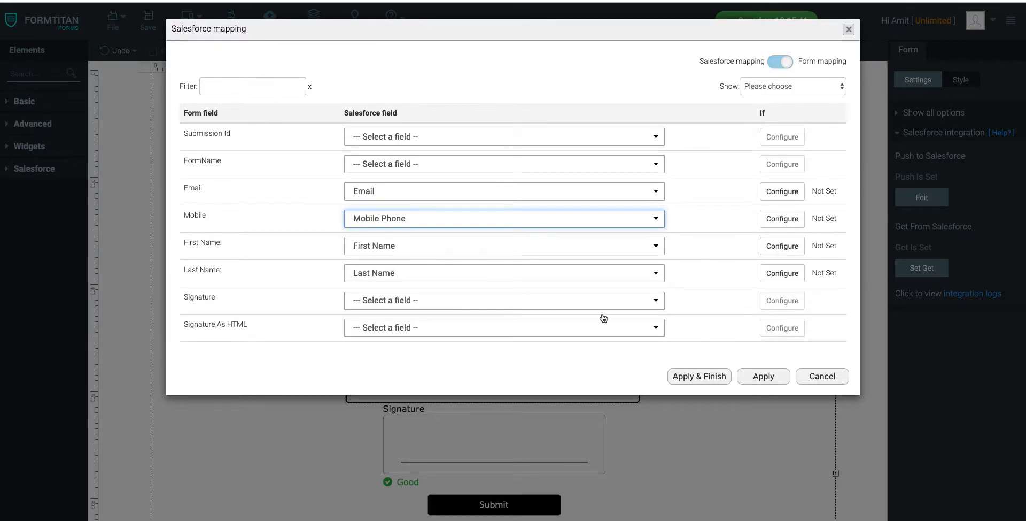
click(741, 377)
click(676, 354)
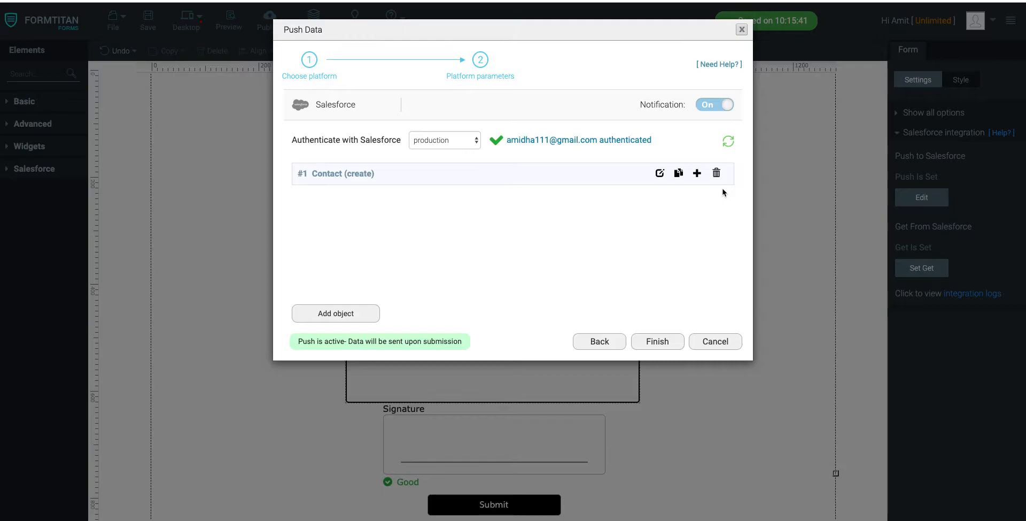
Step: Add a Content Version object under the Contact object in the Salesforce push
click(698, 173)
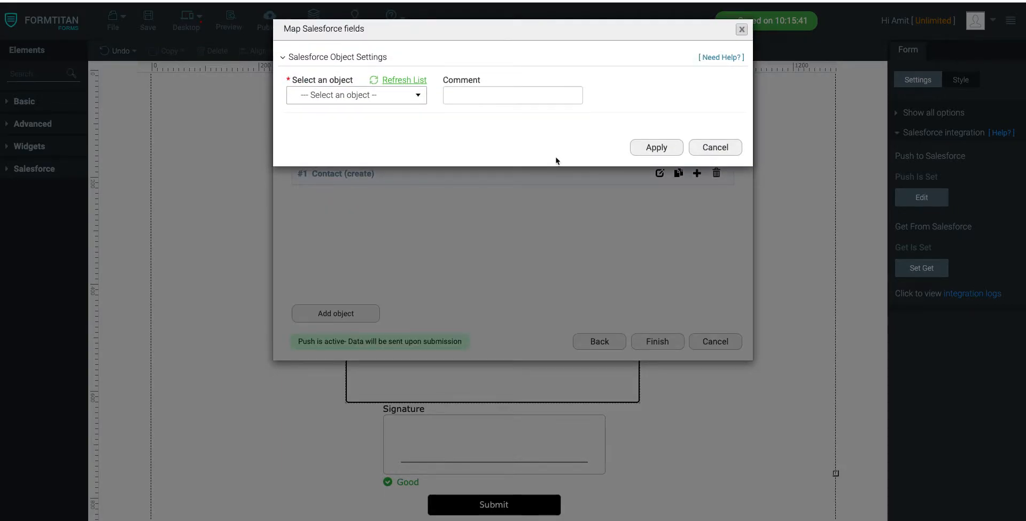
click(385, 102)
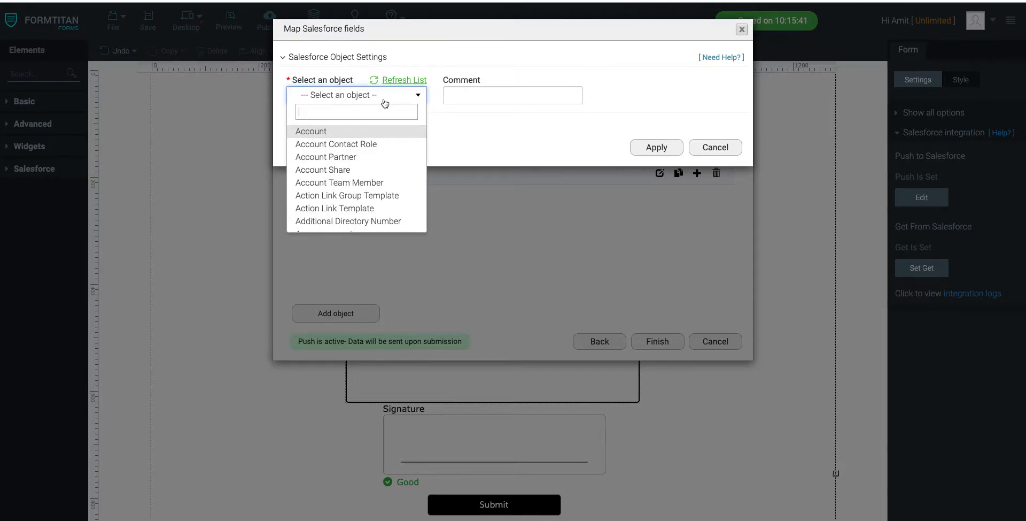
text(content)
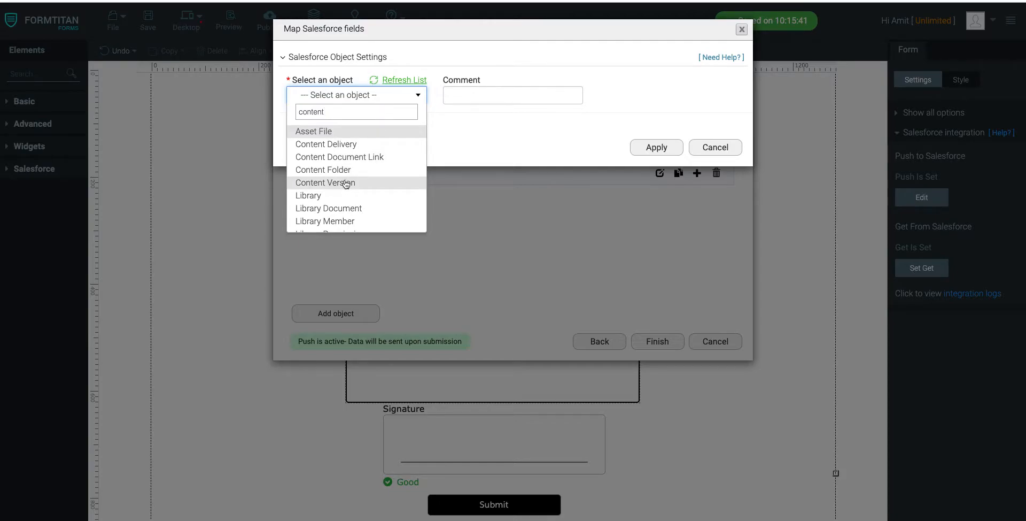
click(345, 182)
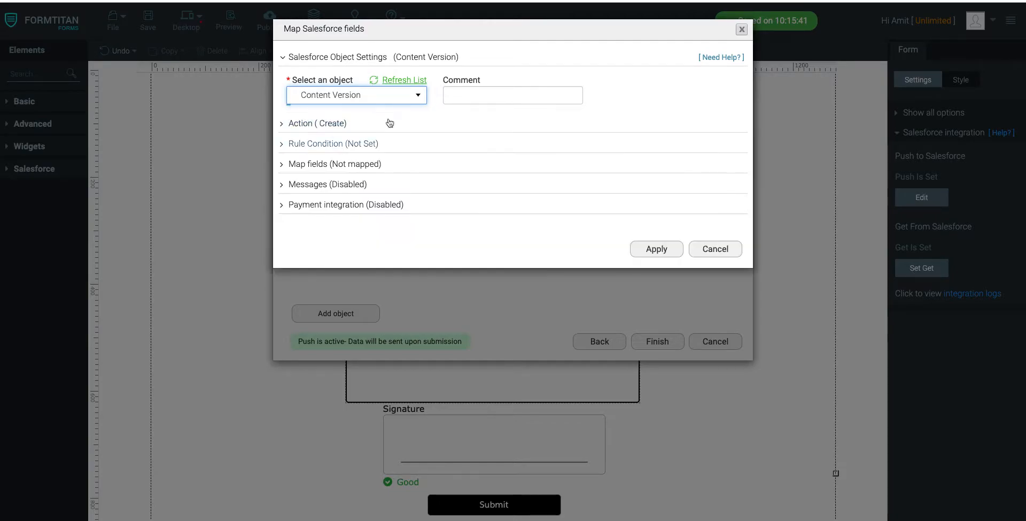
Step: Map the Content Version Title to a Custom value with the text "Registration Form"
click(345, 164)
click(336, 220)
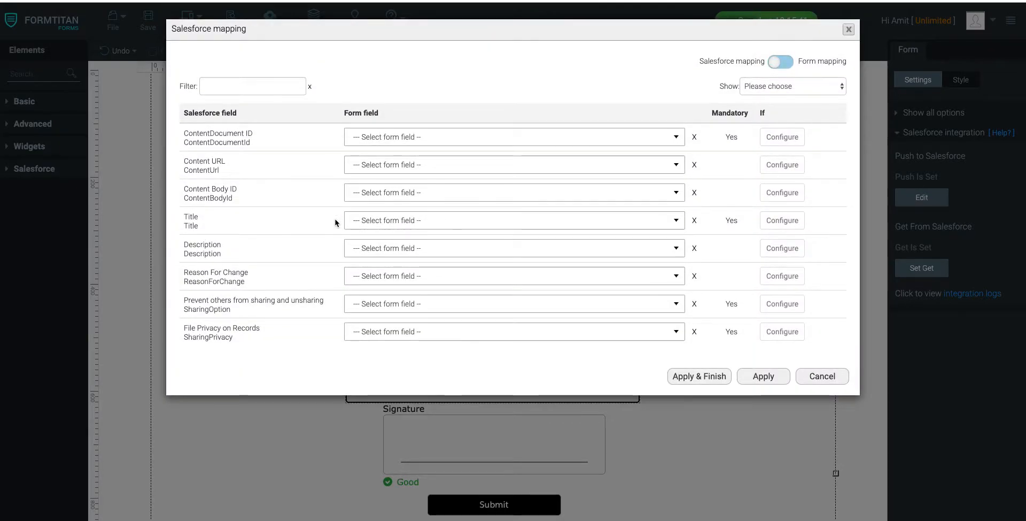
click(385, 220)
text(cus)
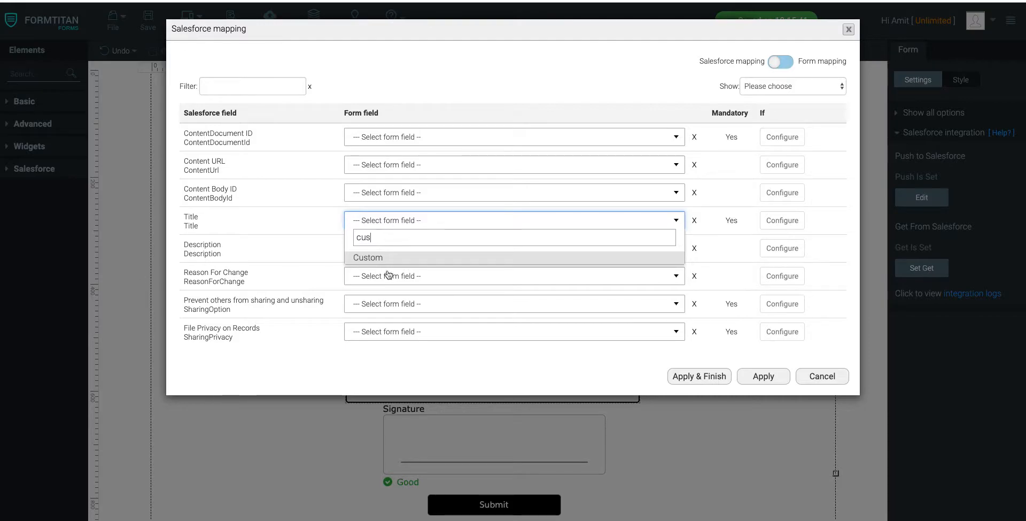
click(389, 257)
click(595, 221)
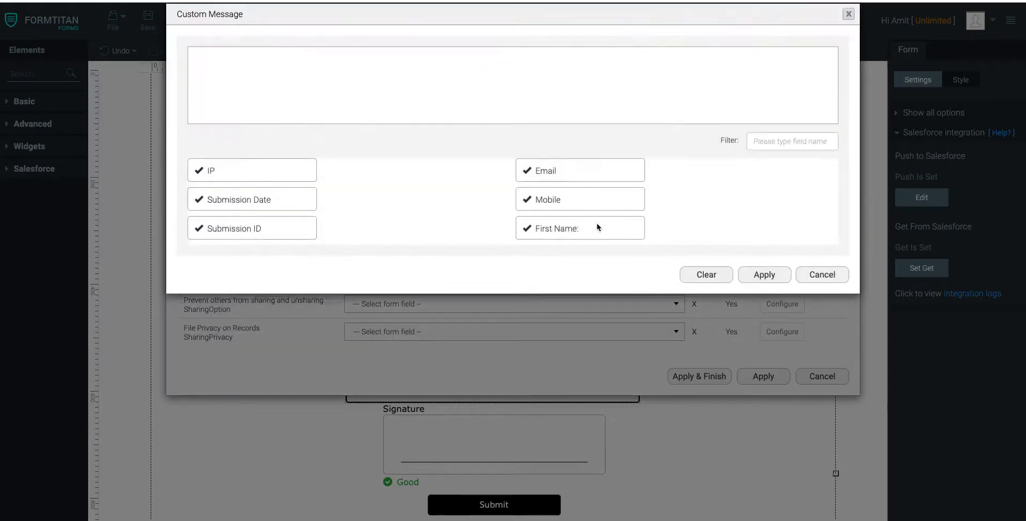
text(Registration Form)
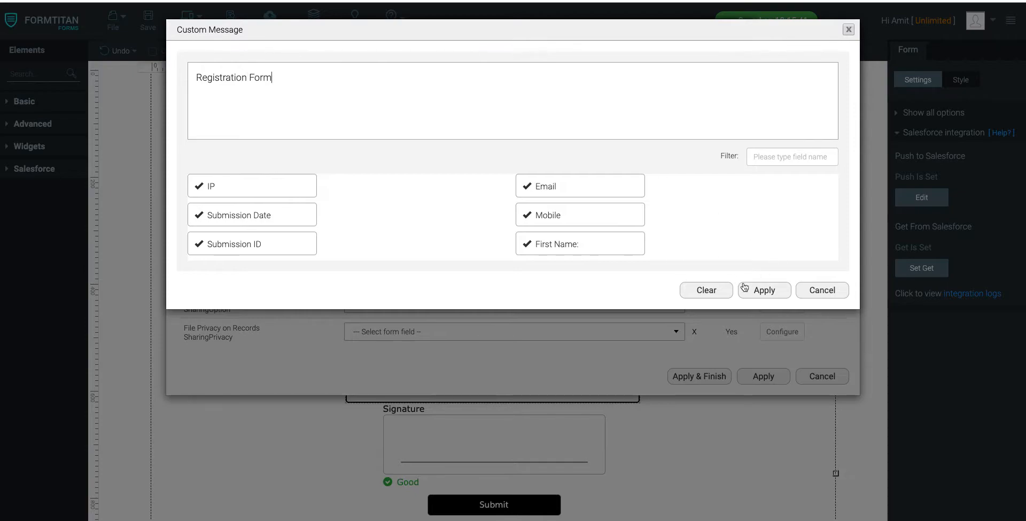
click(745, 288)
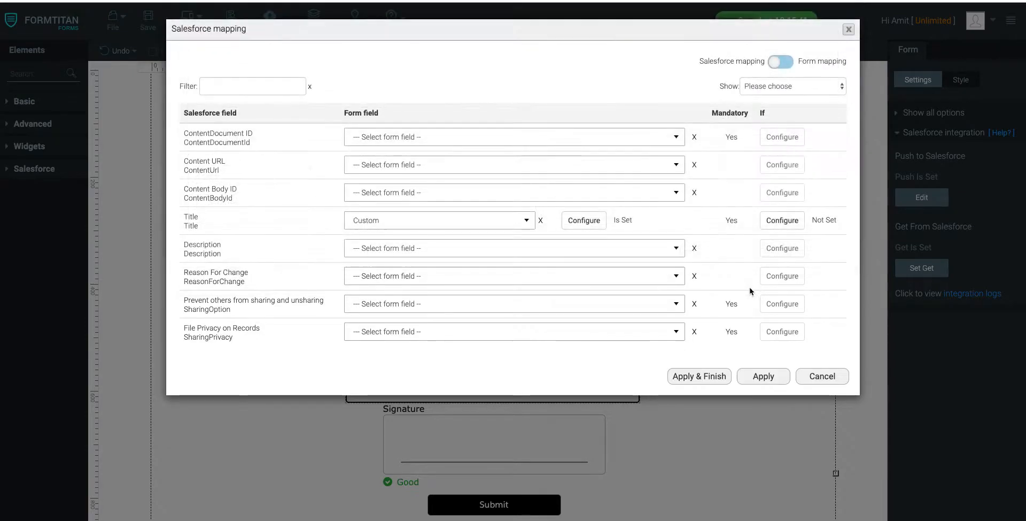
Step: Map the Content Version's Version Data field to PDF mapping
scroll(394, 275, down, 2)
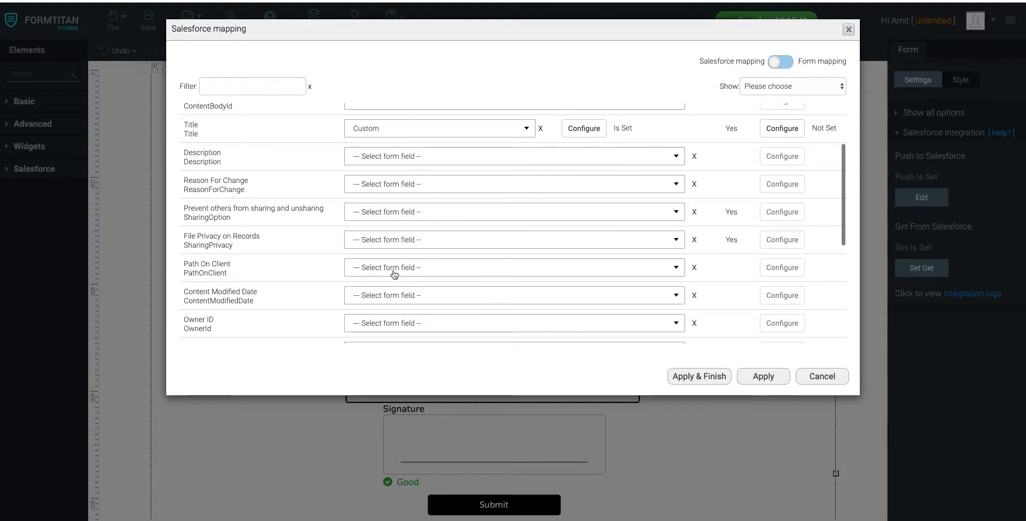
scroll(263, 256, down, 3)
scroll(261, 256, down, 1)
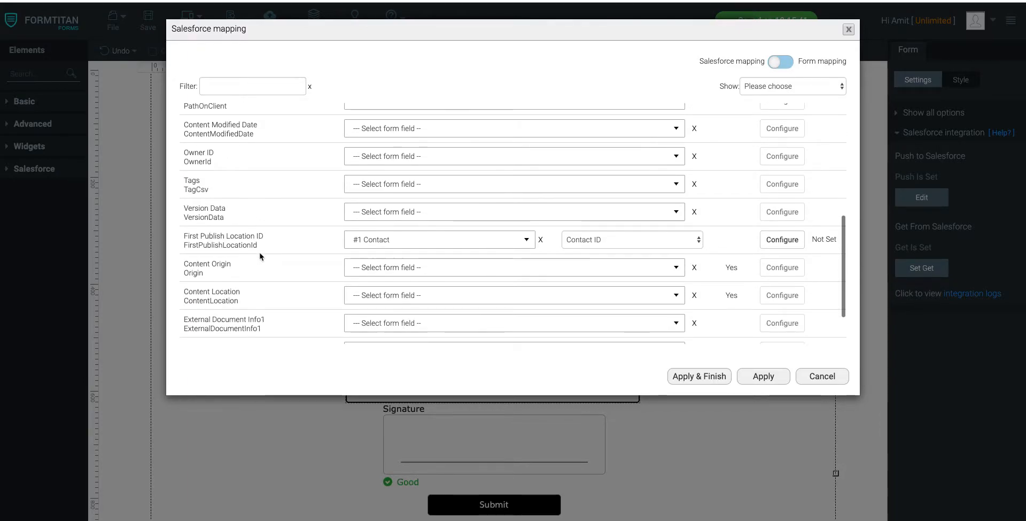
click(370, 212)
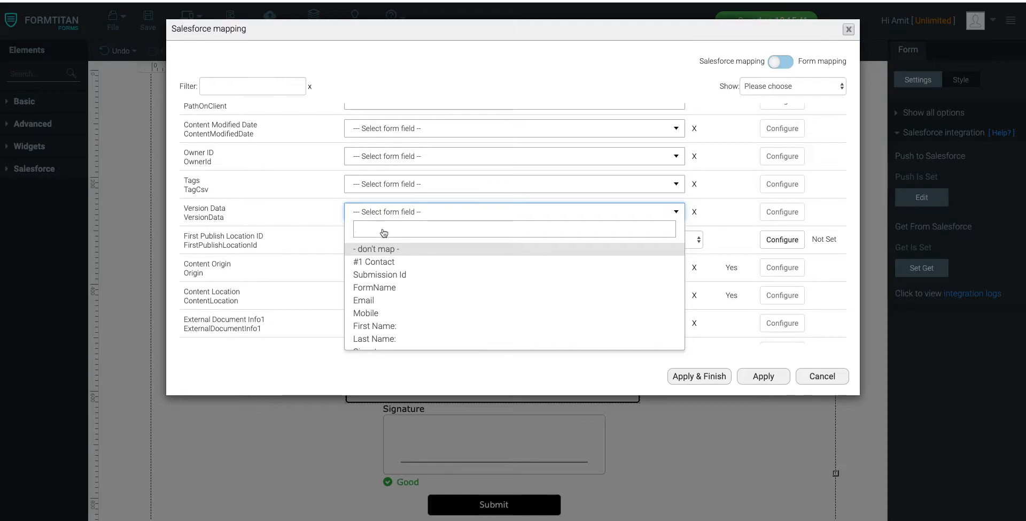
scroll(408, 266, down, 2)
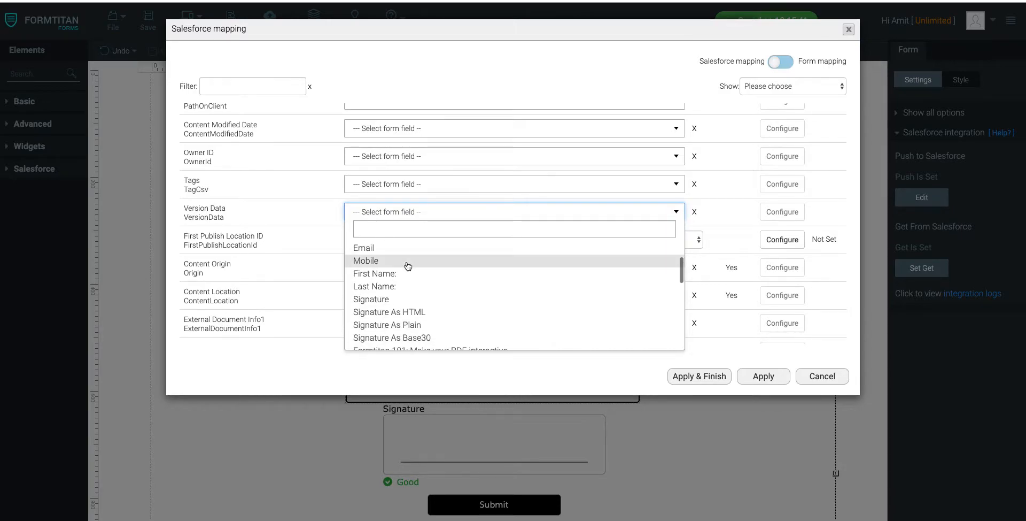
scroll(408, 266, down, 10)
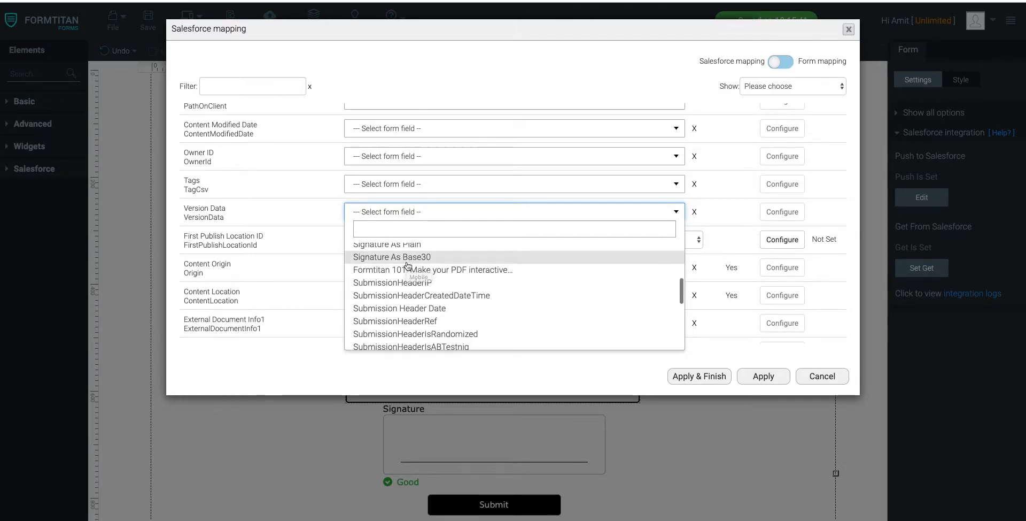
scroll(407, 266, down, 1)
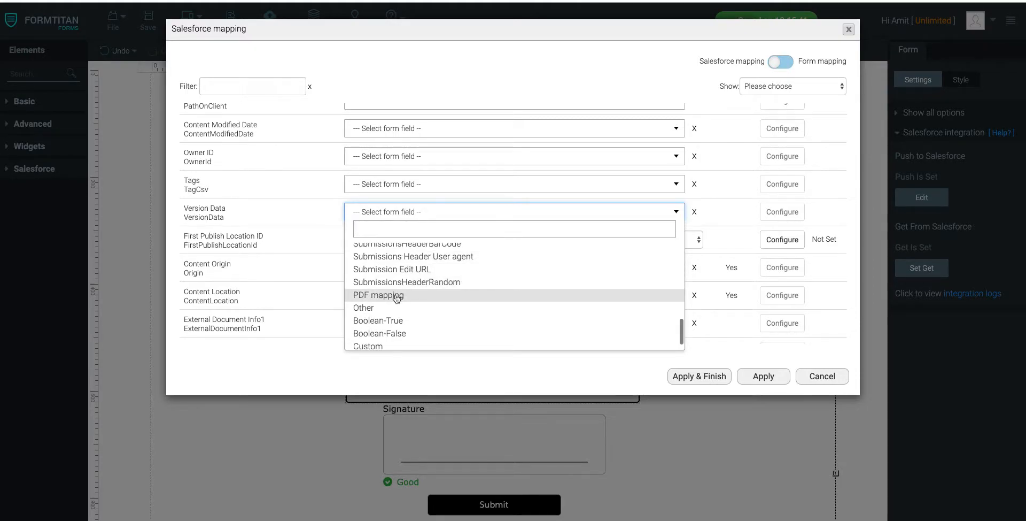
click(396, 296)
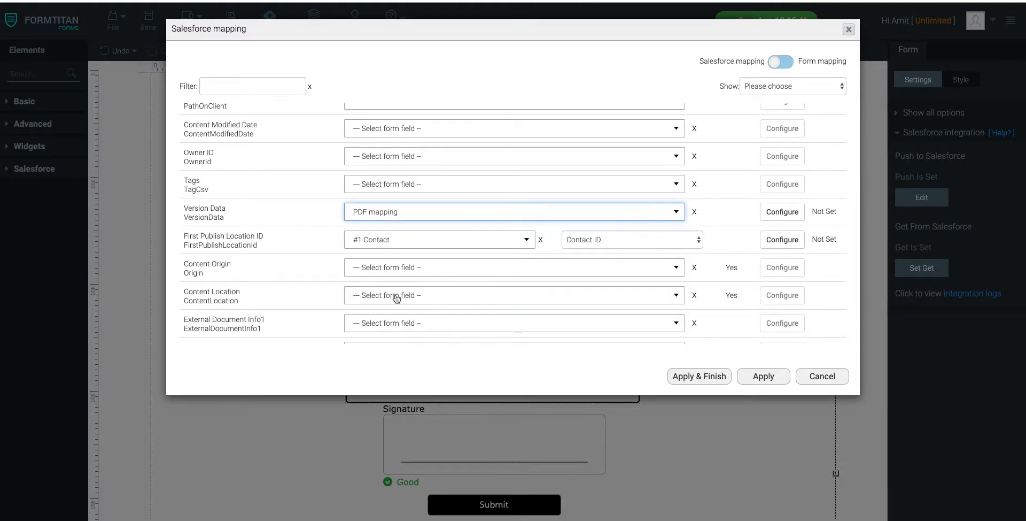
Step: Show only the Mapped Fields of Content Version and review the Title's custom message
click(770, 87)
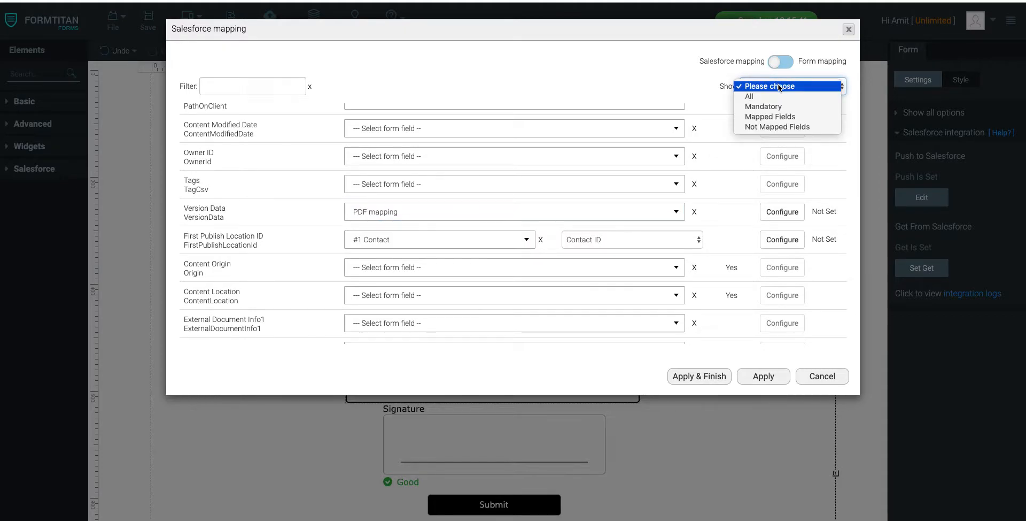
click(769, 117)
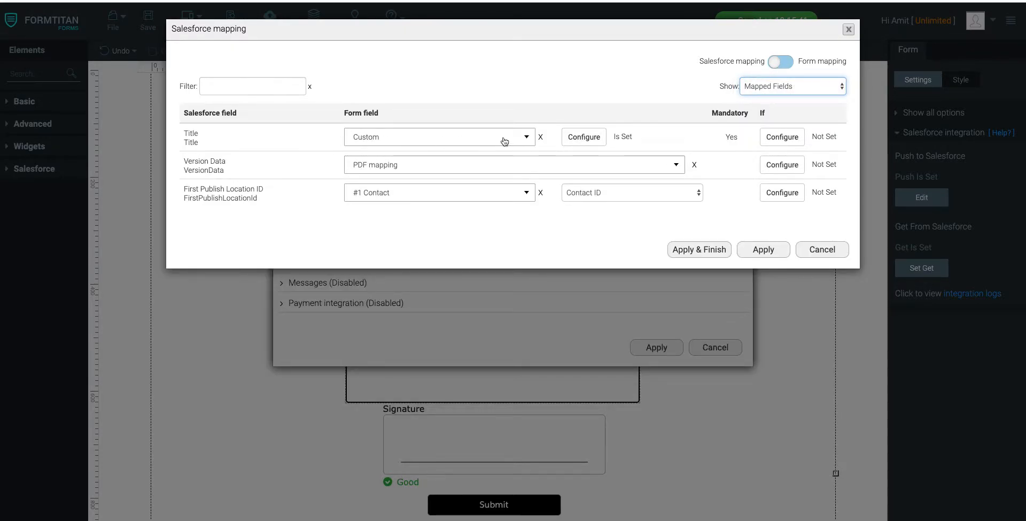
click(599, 140)
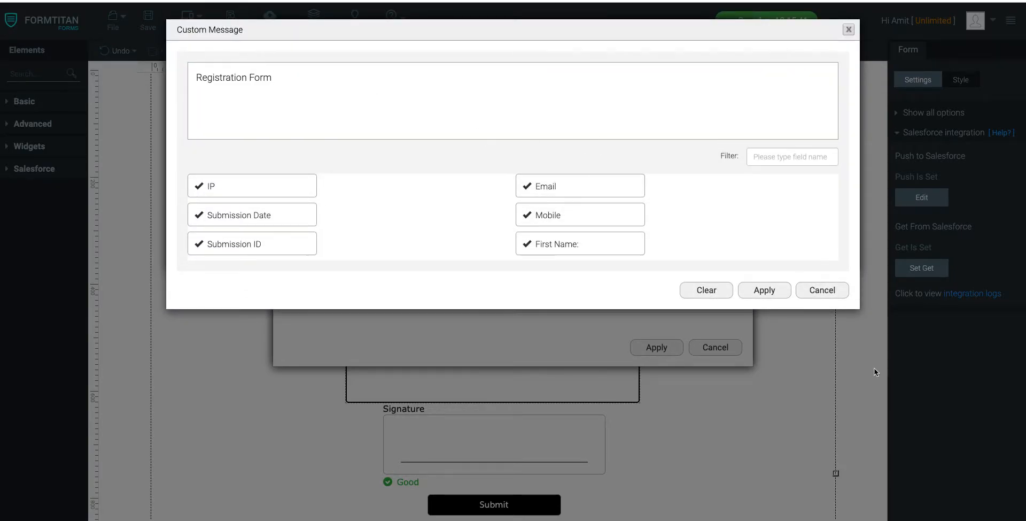
click(763, 291)
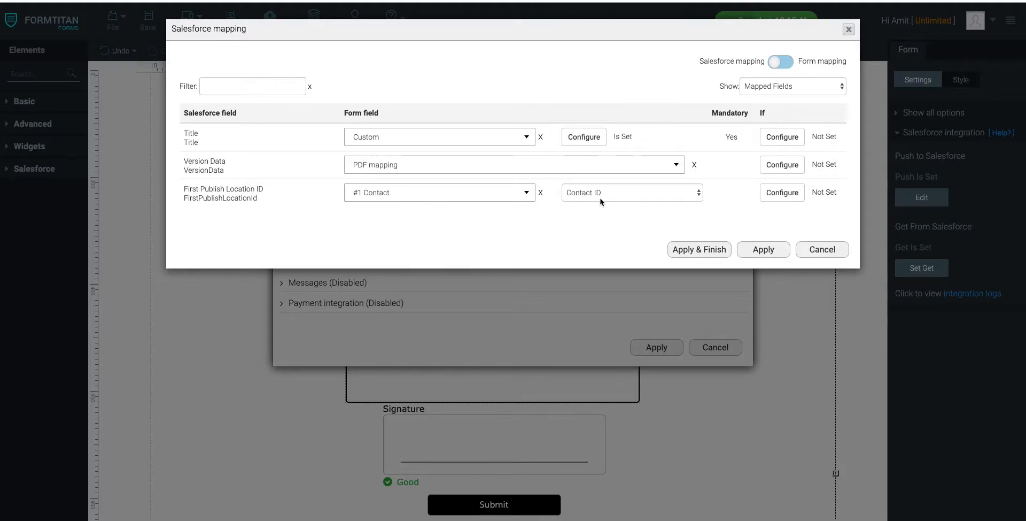
Step: Apply the Content Version mapping, complete the Salesforce push setup and save the form
click(752, 255)
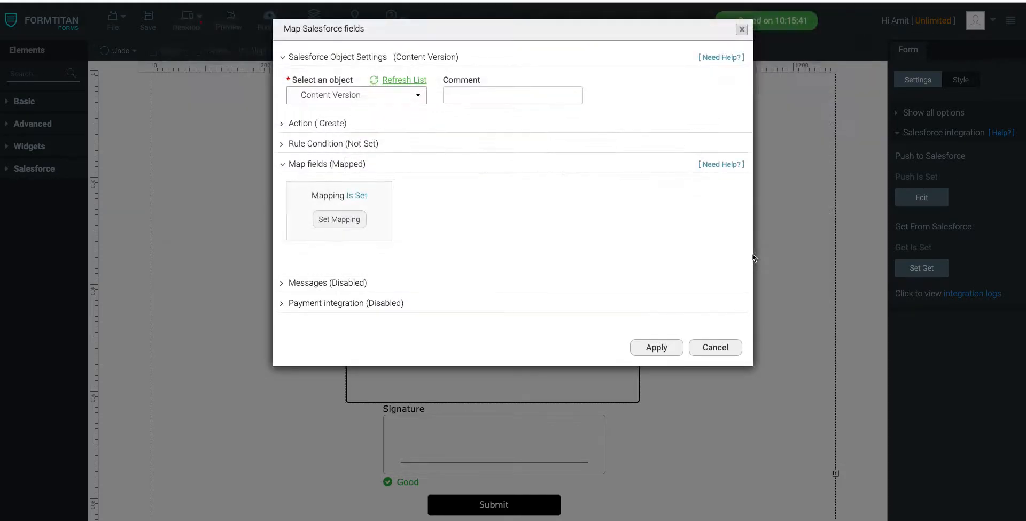
click(671, 348)
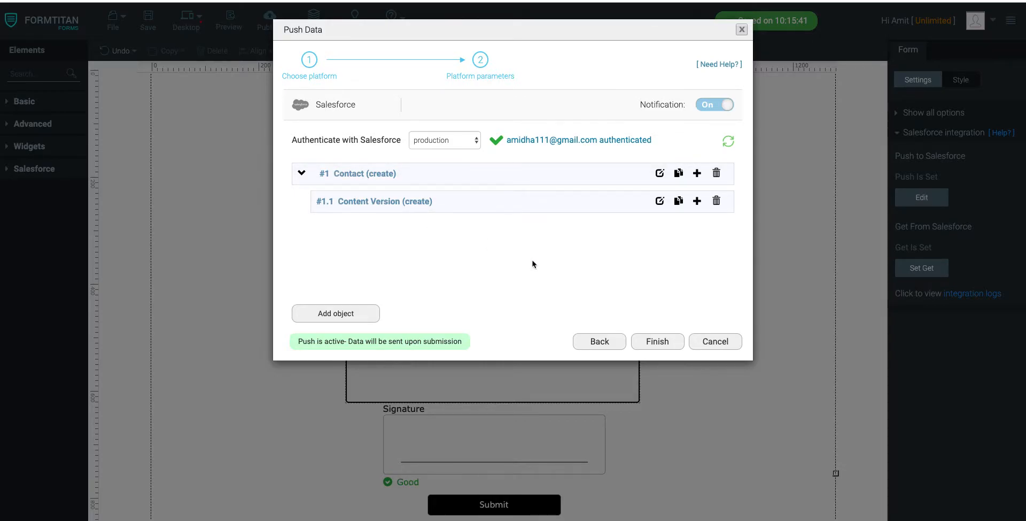
click(668, 347)
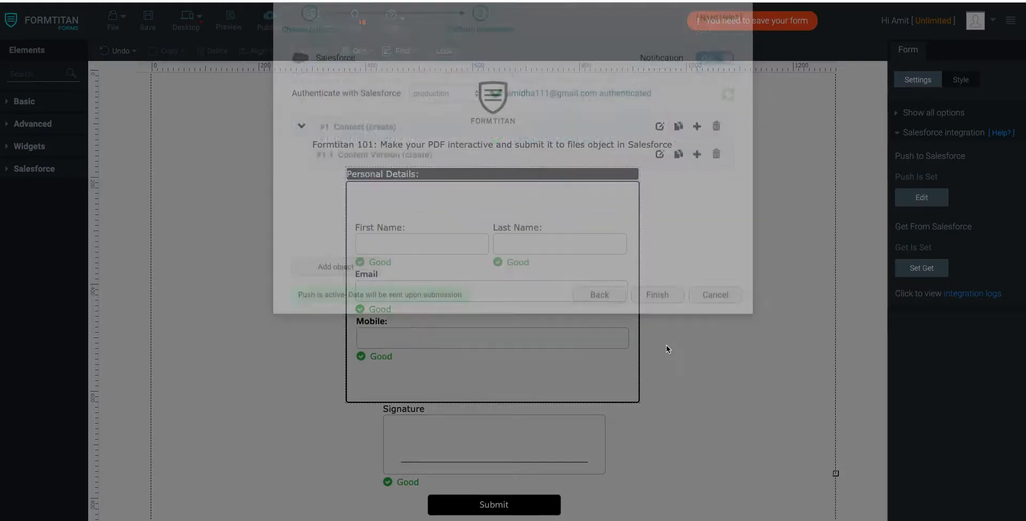
click(148, 22)
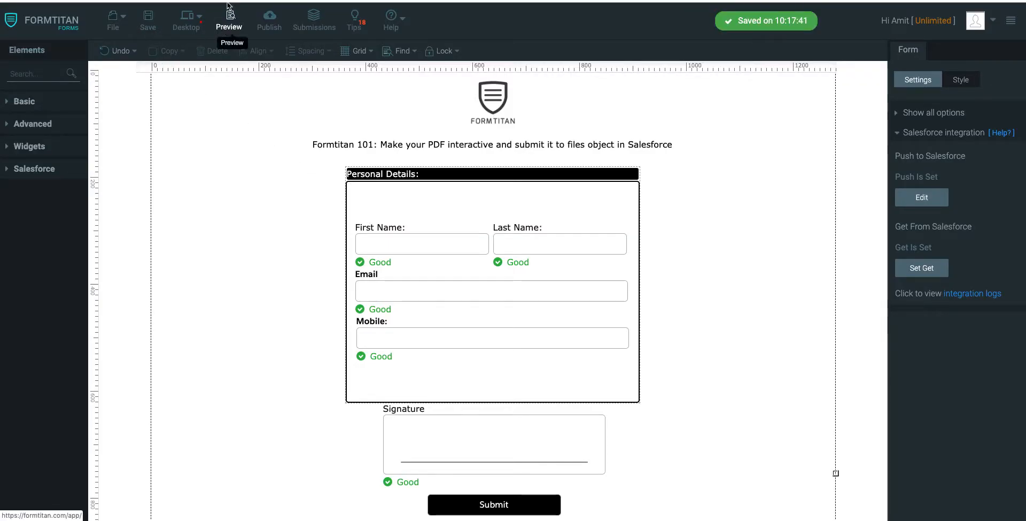
Step: Preview the form and fill in the registrant's first name and last name
click(229, 22)
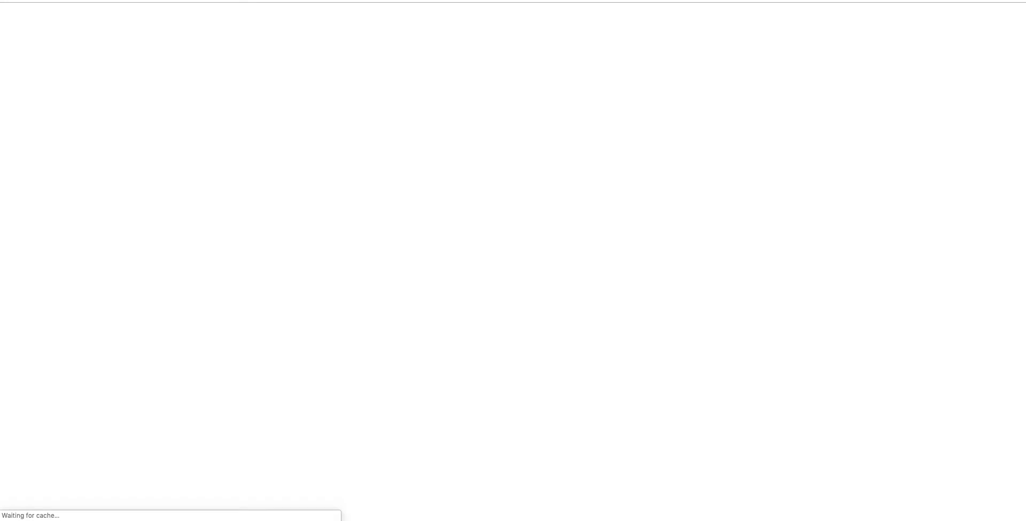
click(437, 165)
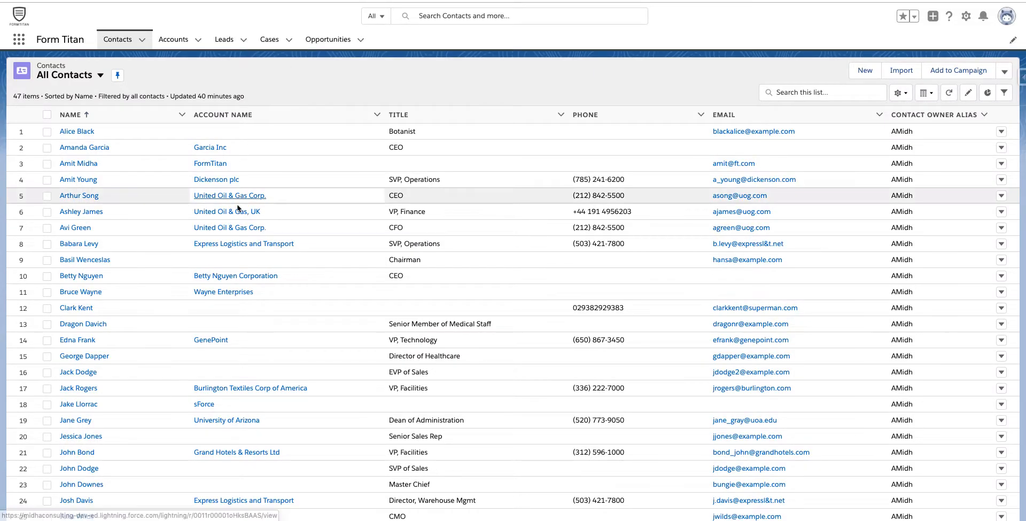
scroll(214, 267, down, 2)
scroll(216, 277, down, 2)
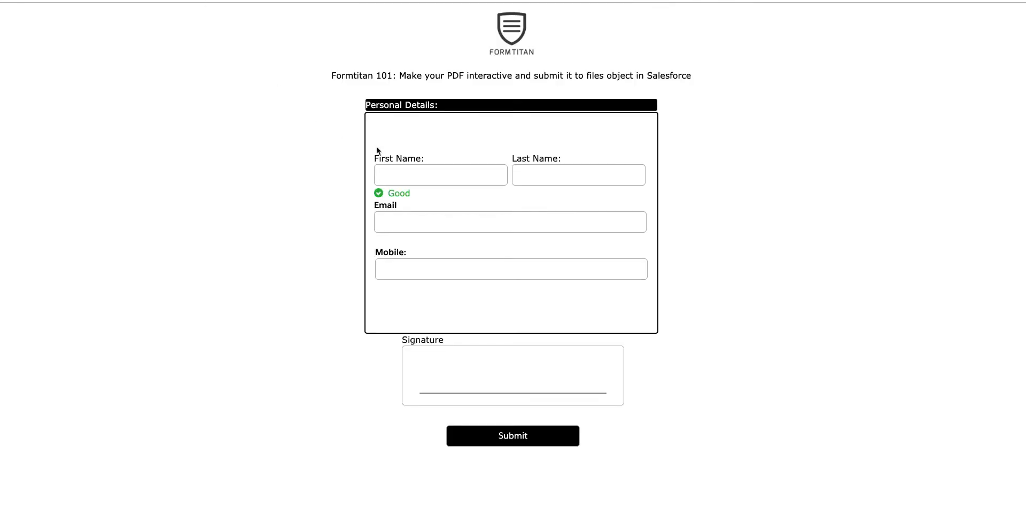
text(Joe)
text(Bloggs)
Step: Fill in the registrant's email address and mobile number on the previewed form
click(392, 225)
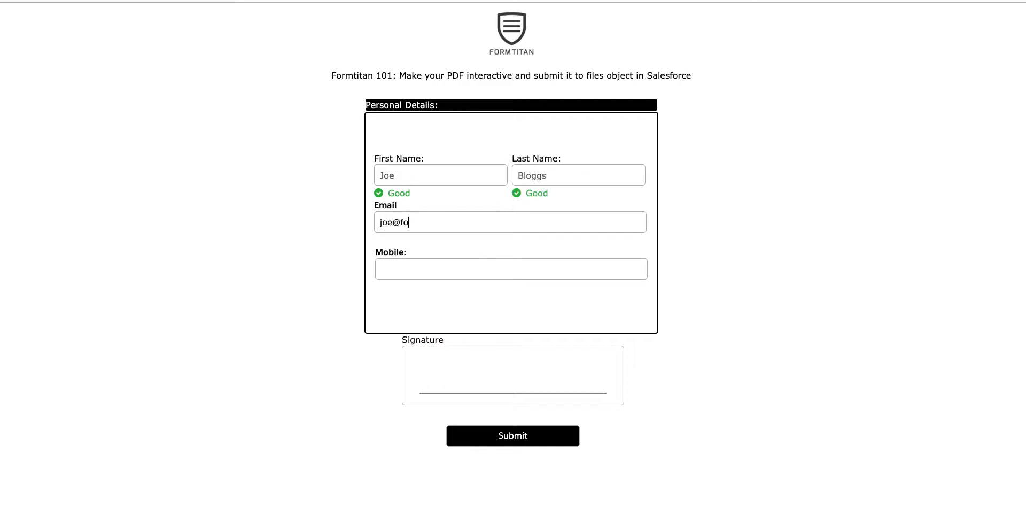
key(Tab)
Step: Draw a signature, submit the form and look through the generated registration PDF down to its signing link
mouse_move(475, 405)
mouse_down()
mouse_move(476, 361)
mouse_move(512, 353)
mouse_move(515, 376)
mouse_move(575, 340)
mouse_up()
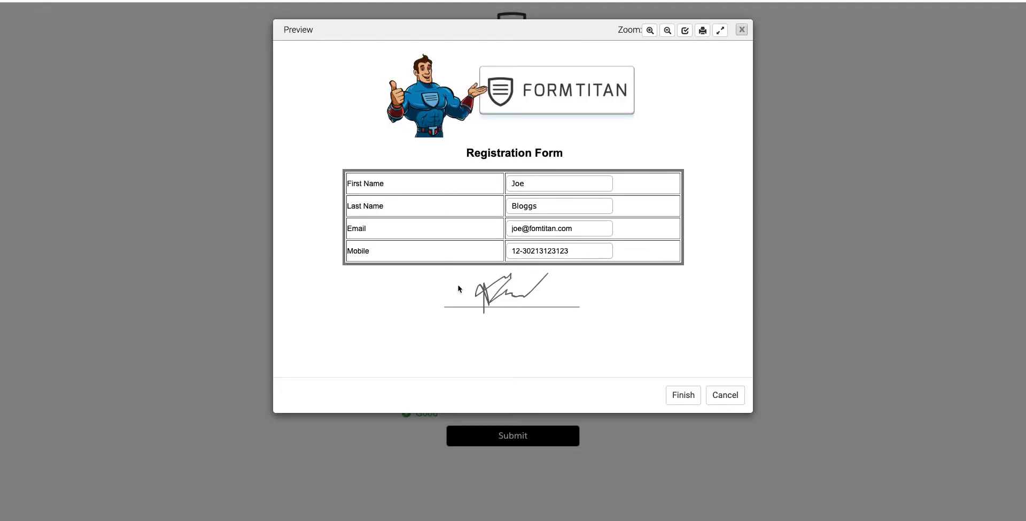
scroll(570, 299, down, 2)
scroll(585, 224, down, 1)
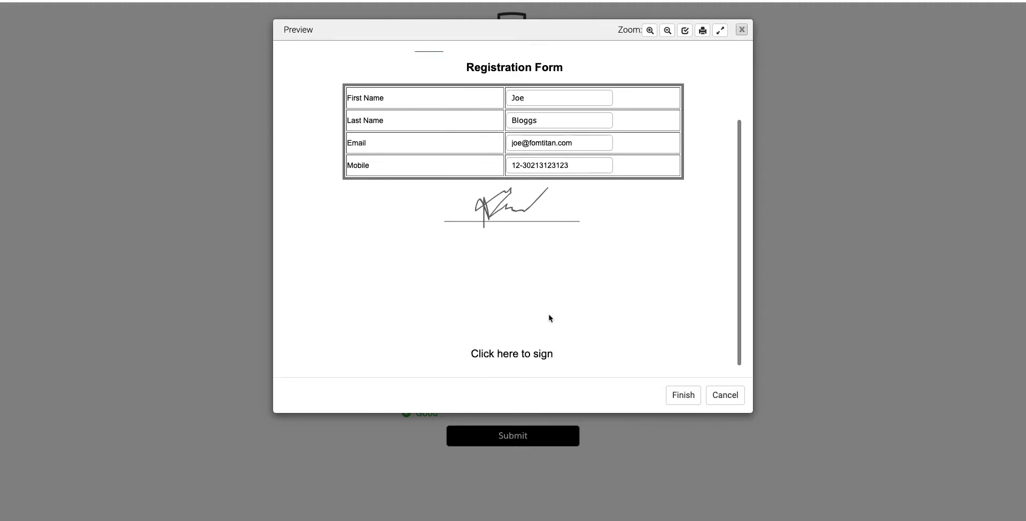
Step: In the interactive PDF, append "1" to the last name, add "2" before the @ in the email and replace the mobile number
scroll(550, 318, up, 3)
click(547, 206)
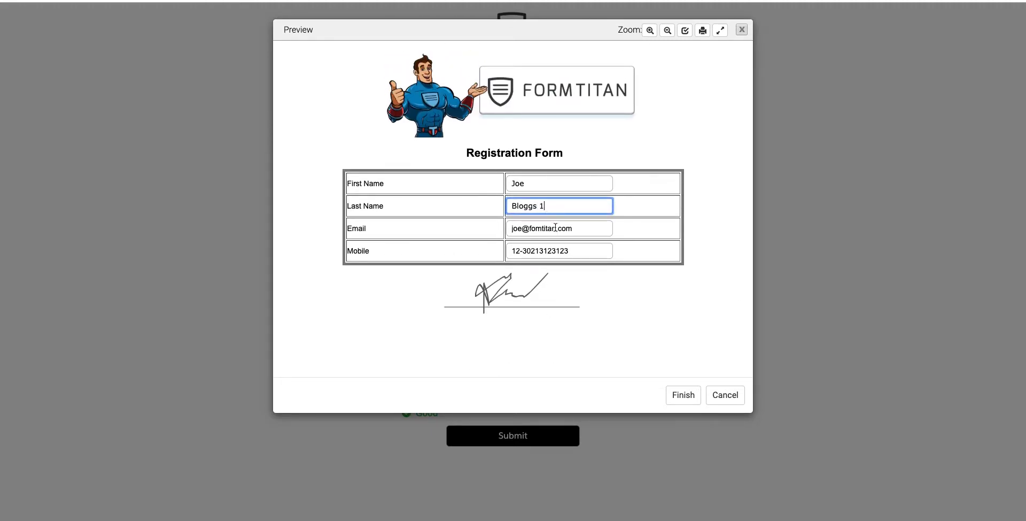
click(519, 229)
click(524, 228)
text(2)
key(Tab)
text(231213)
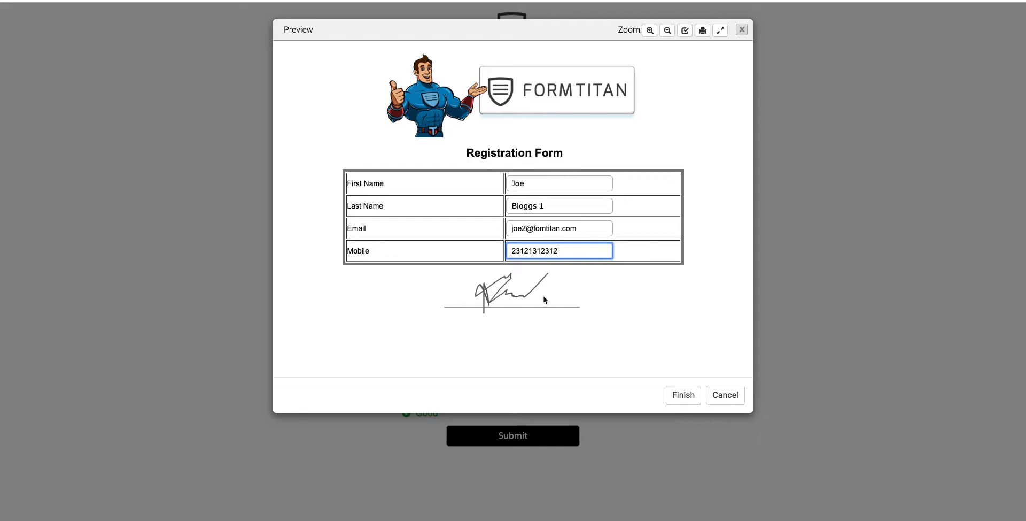
Step: Replace the signature in the PDF with a newly drawn one and finish the submission
scroll(531, 323, down, 2)
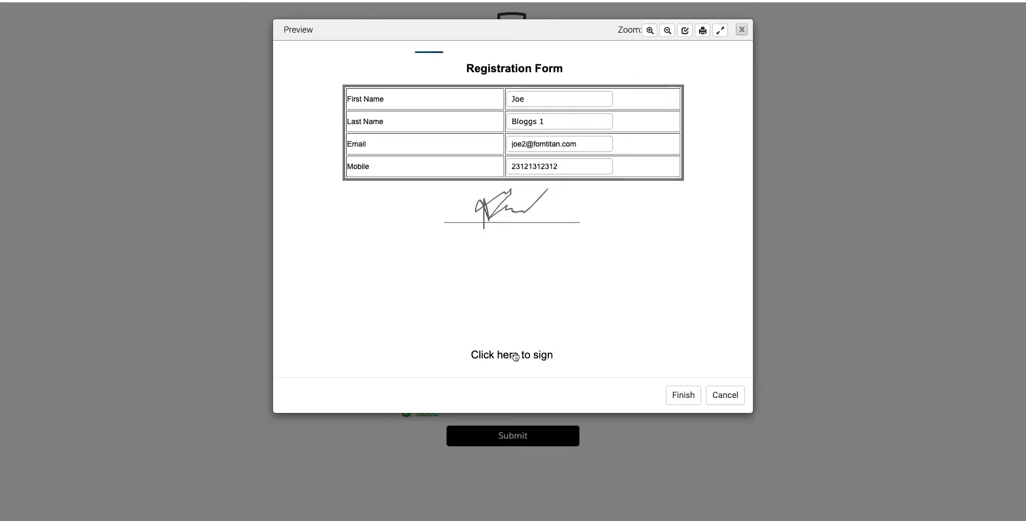
click(513, 354)
mouse_move(459, 107)
mouse_down()
mouse_move(481, 85)
mouse_move(532, 87)
mouse_move(545, 62)
mouse_up()
mouse_move(431, 118)
mouse_down()
mouse_move(483, 79)
mouse_move(436, 110)
mouse_move(524, 86)
mouse_up()
click(571, 161)
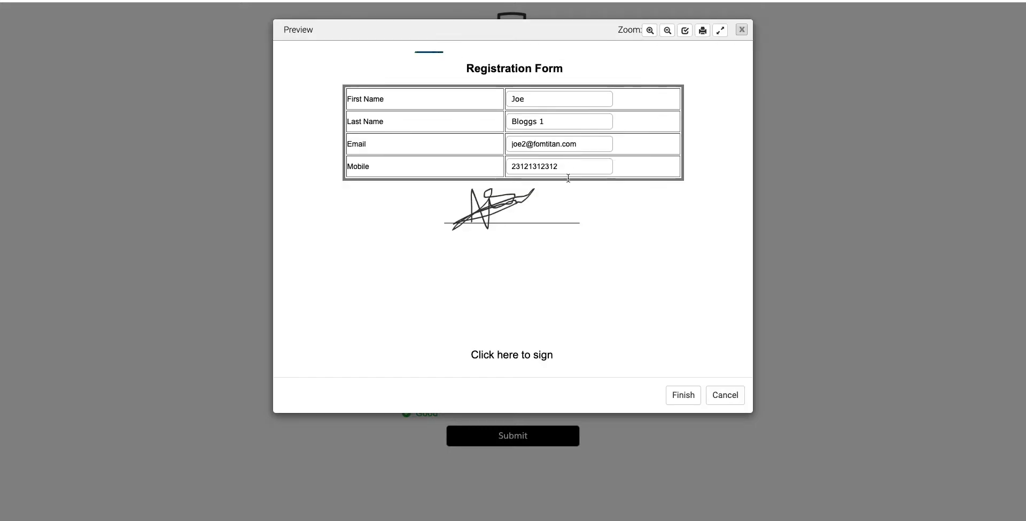
scroll(501, 176, up, 2)
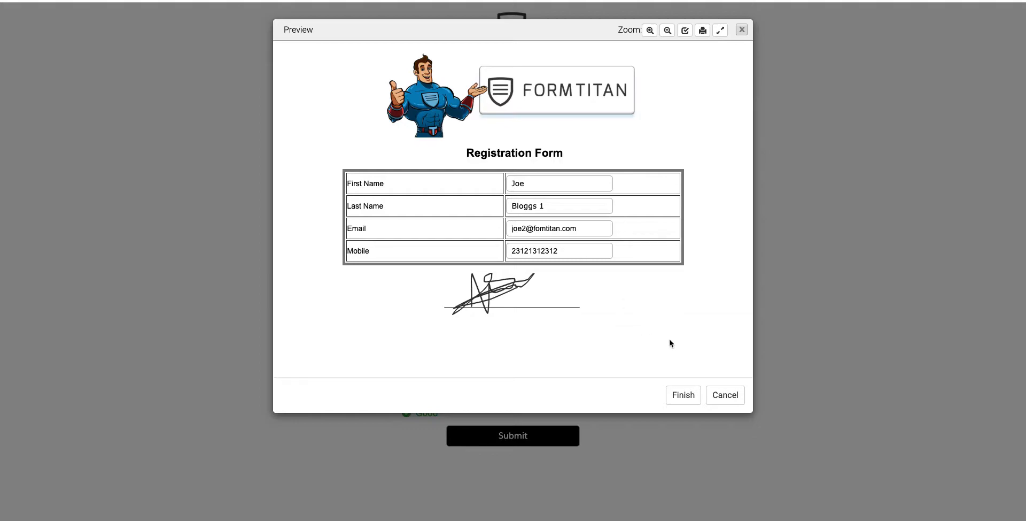
click(684, 395)
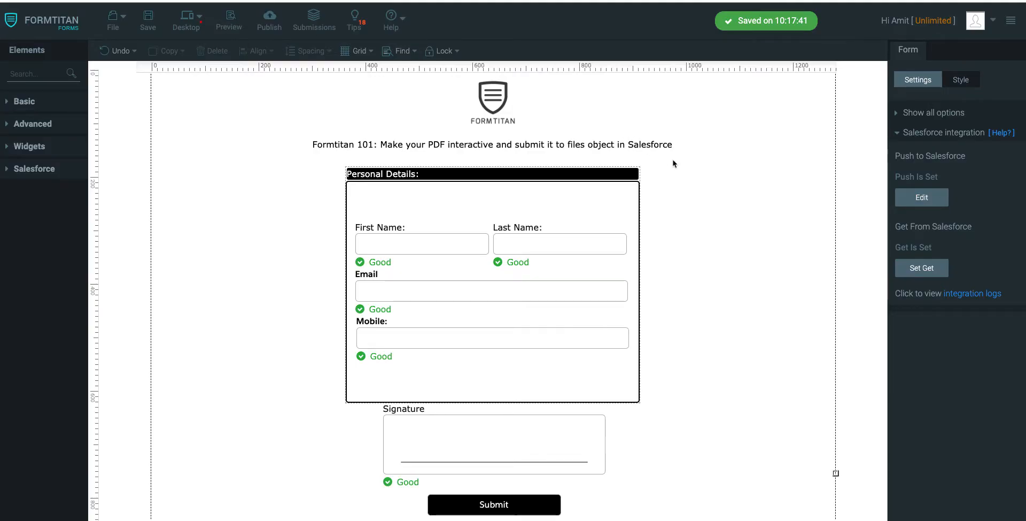
Step: Open the newest created Contact in Salesforce from the integration logs and preview its Registration Form.pdf file
click(962, 298)
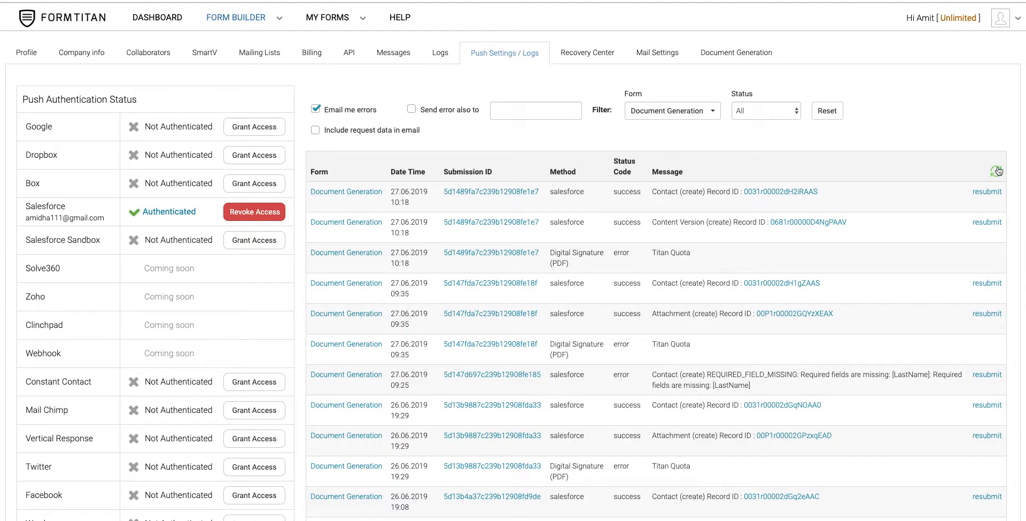
click(777, 193)
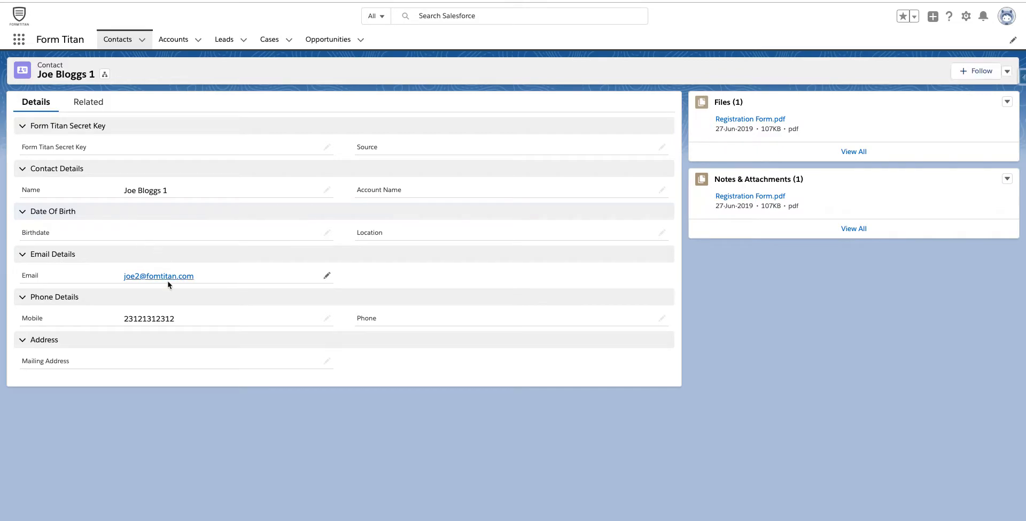
click(750, 122)
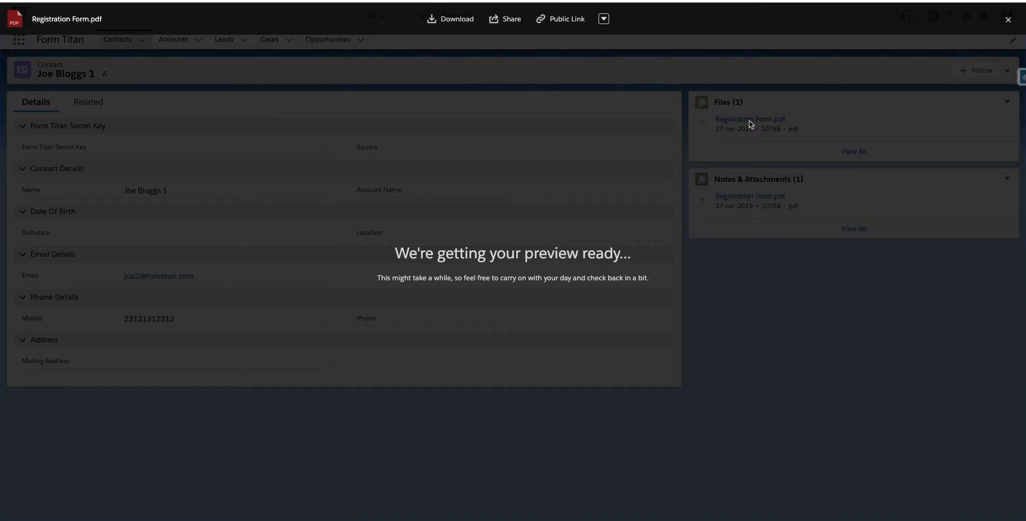
click(1009, 19)
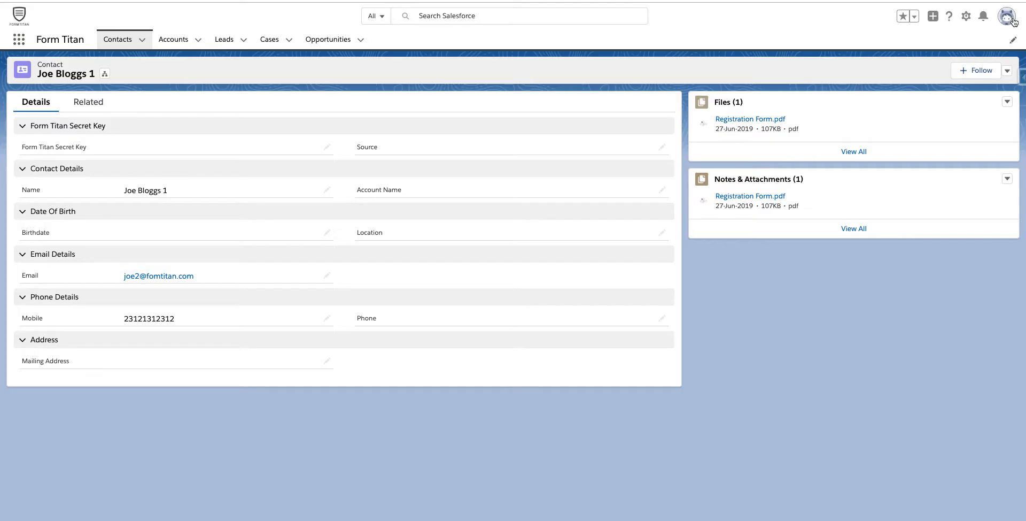
Step: Download Registration Form.pdf from the Contact's Files and inspect the submitted details and signature in it
click(794, 127)
click(448, 18)
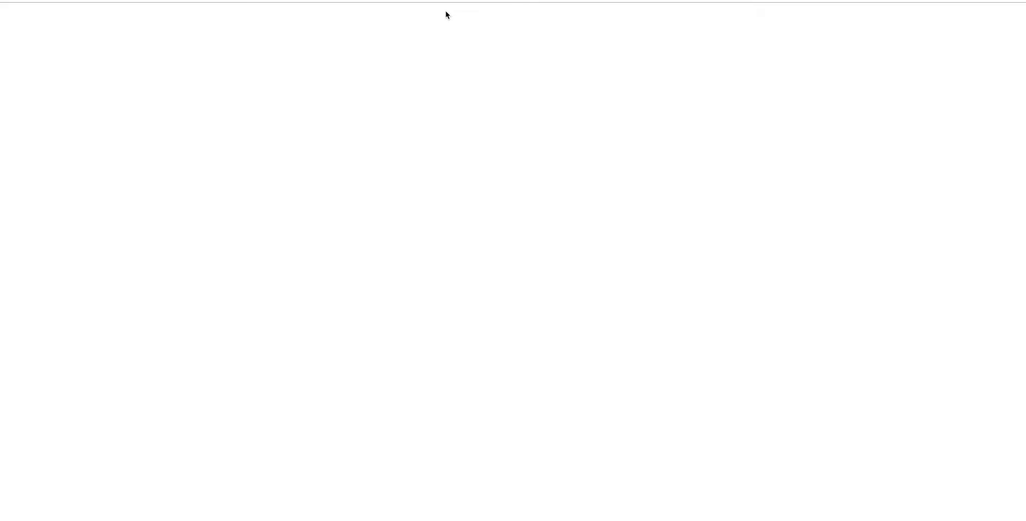
click(59, 513)
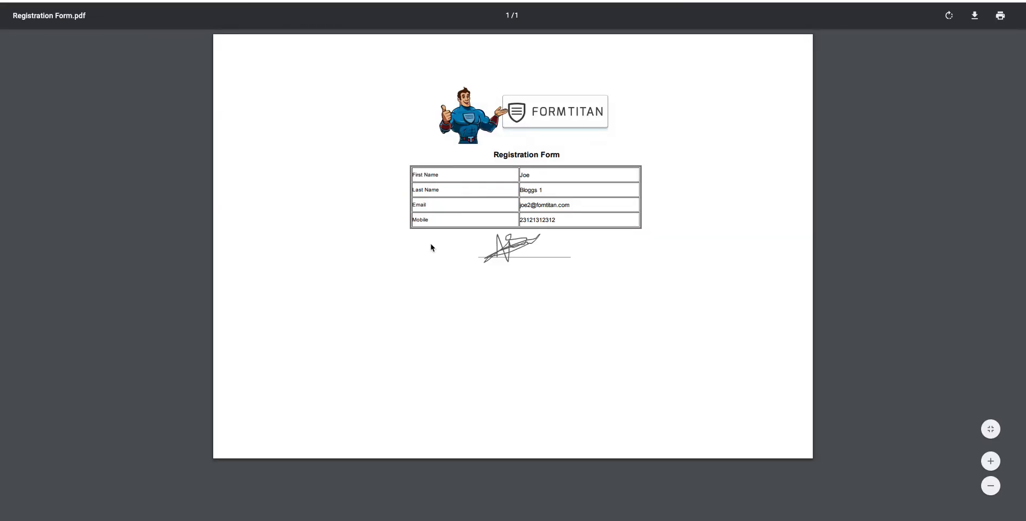
scroll(432, 247, up, 5)
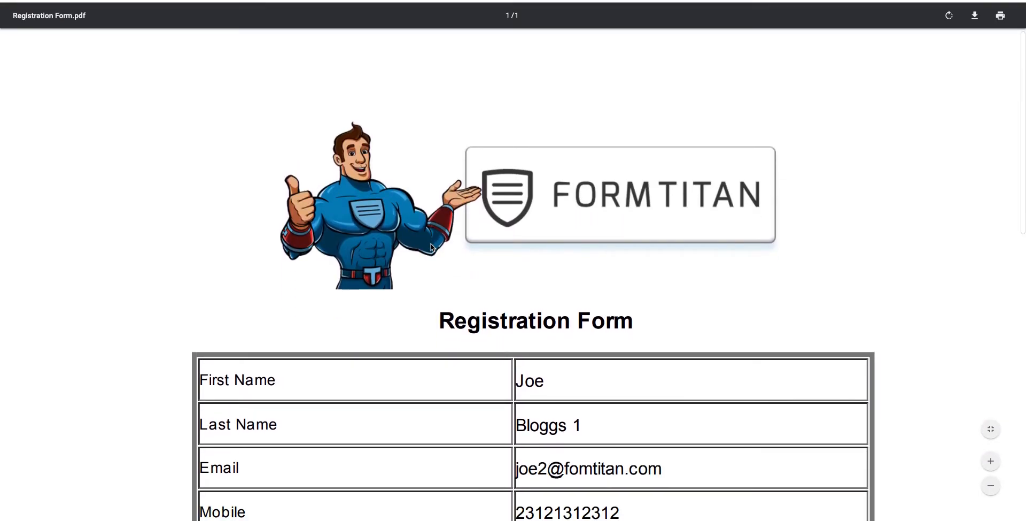
scroll(432, 247, down, 5)
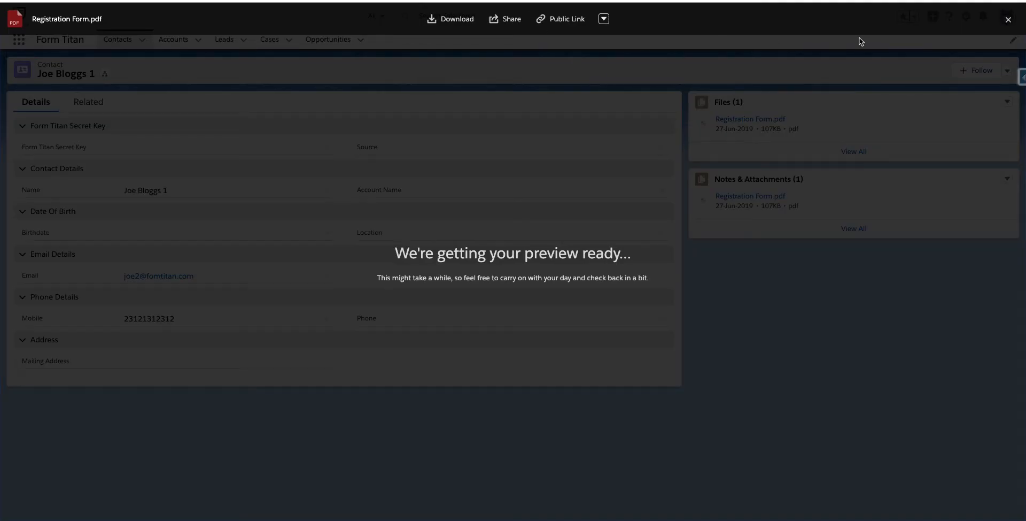
click(1008, 19)
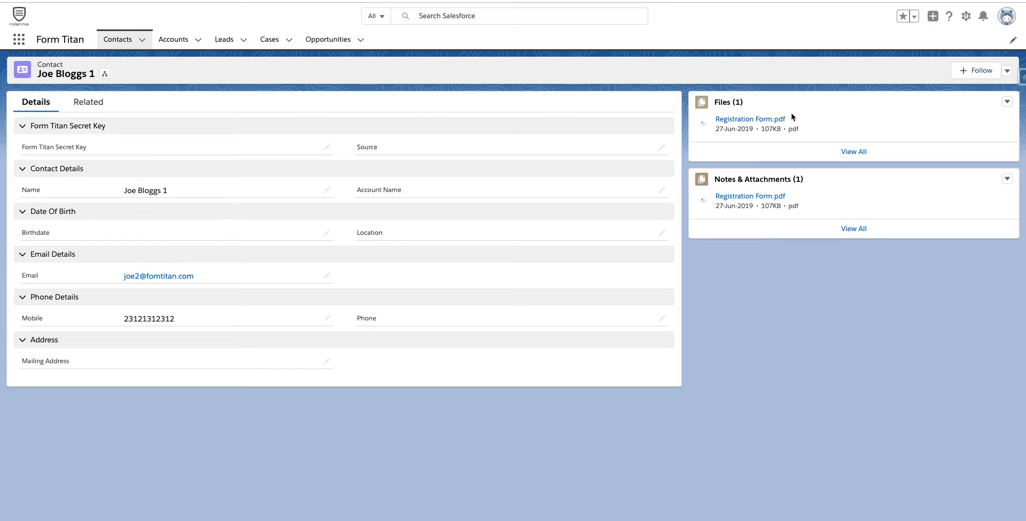
Step: Preview the Contact's Registration Form.pdf once more, close it and return to the FormTitan push logs
click(763, 119)
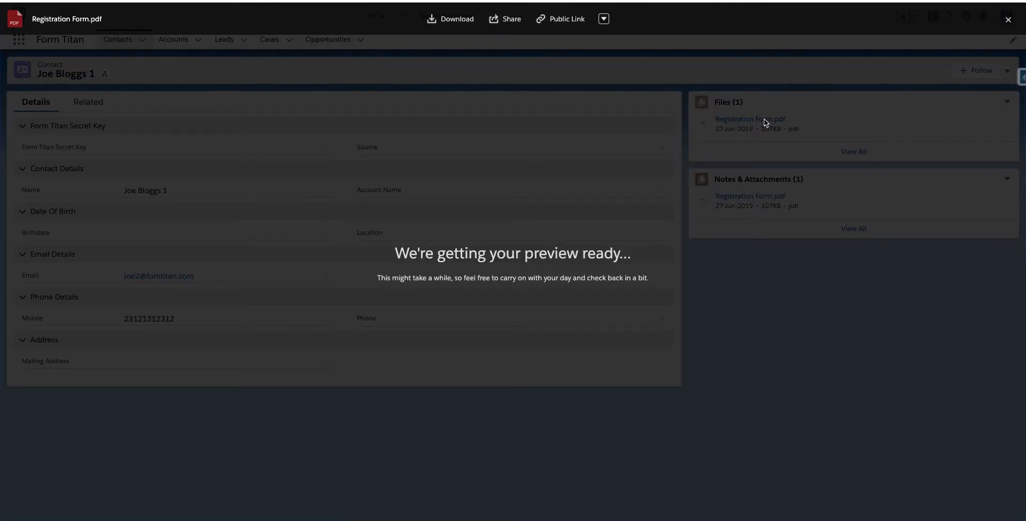
click(1009, 19)
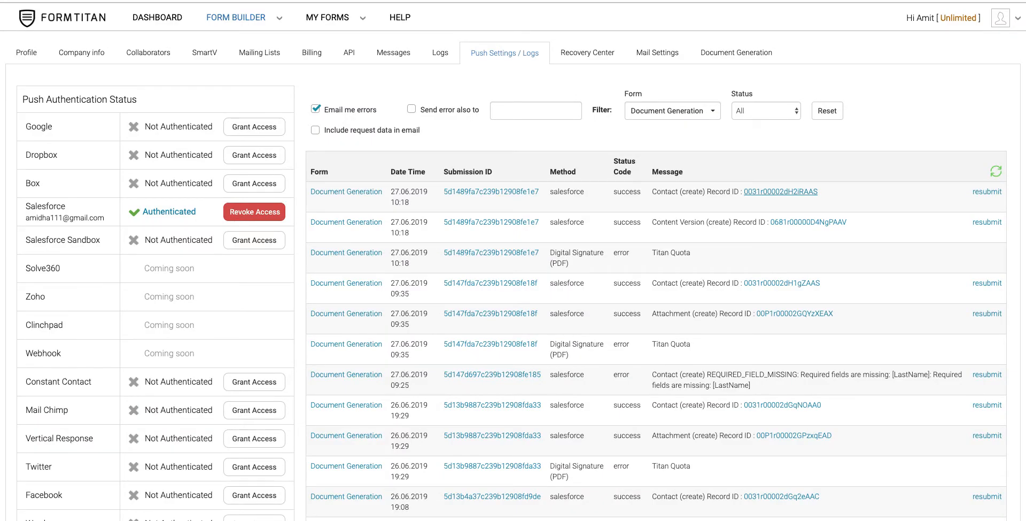